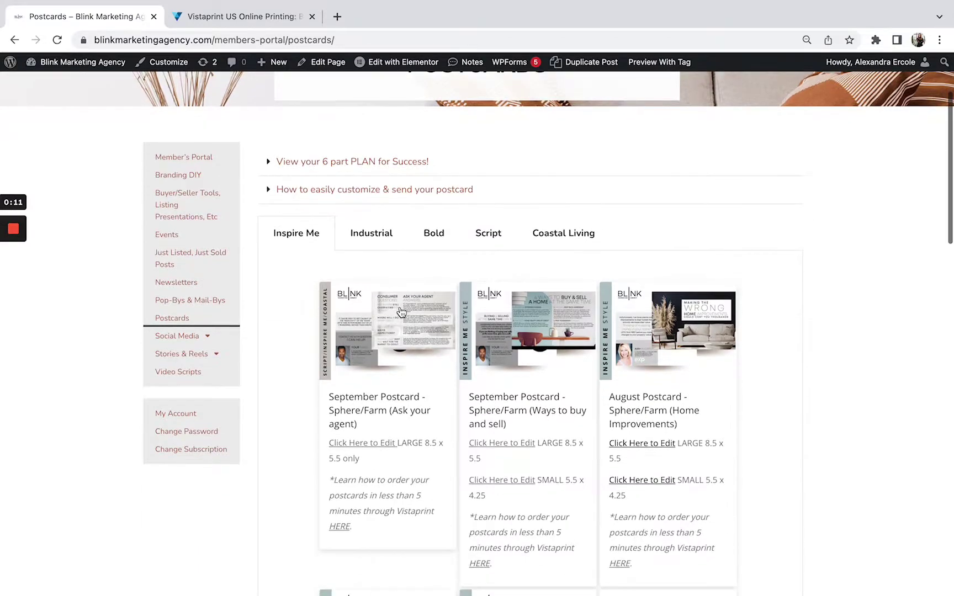
- Show the Script postcard templates and highlight the LARGE 8.5 size on the first card
scroll(402, 313, "up", 1)
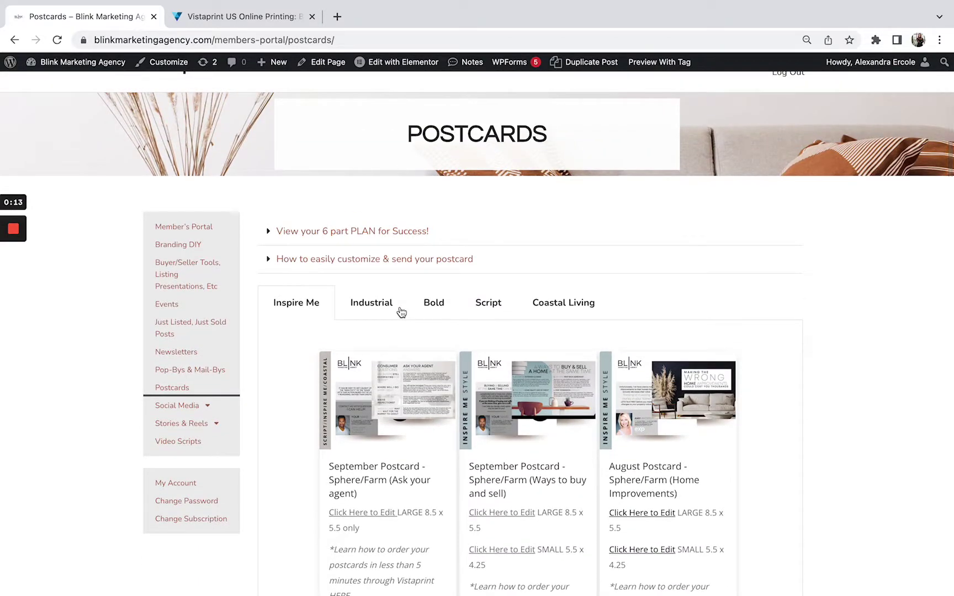
scroll(366, 323, "down", 3)
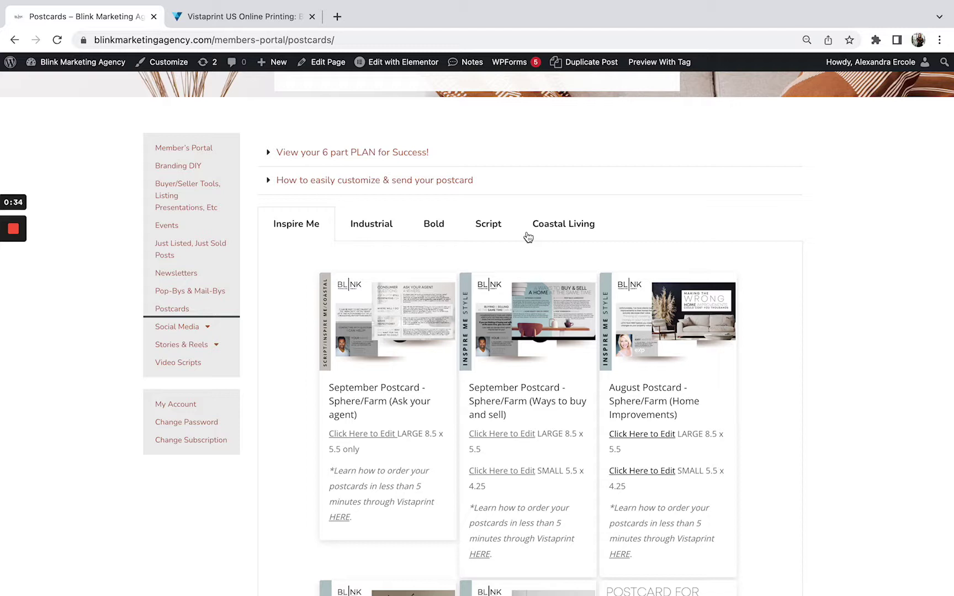
left_click(499, 226)
scroll(472, 272, "down", 3)
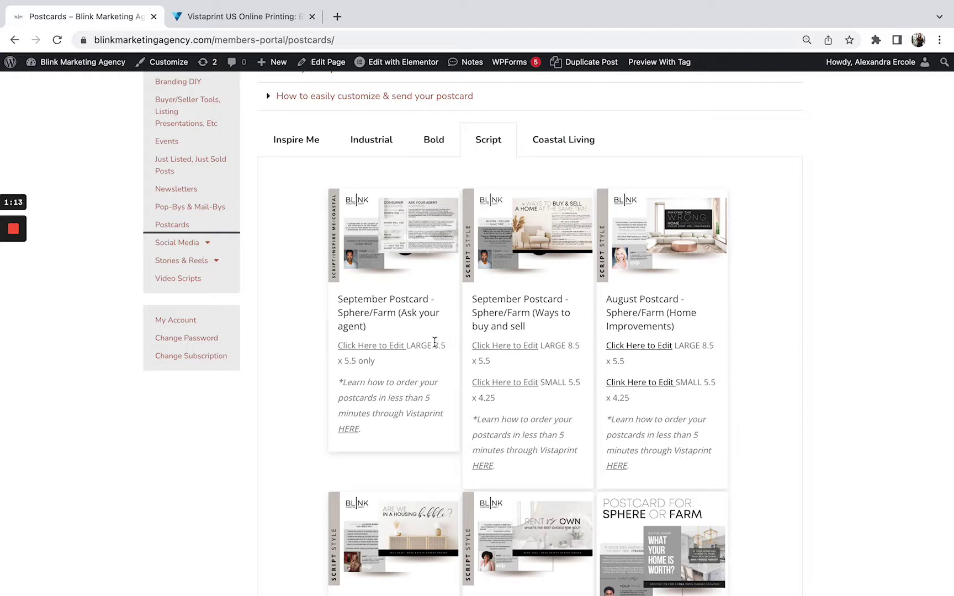
left_click_drag(434, 343, 448, 355)
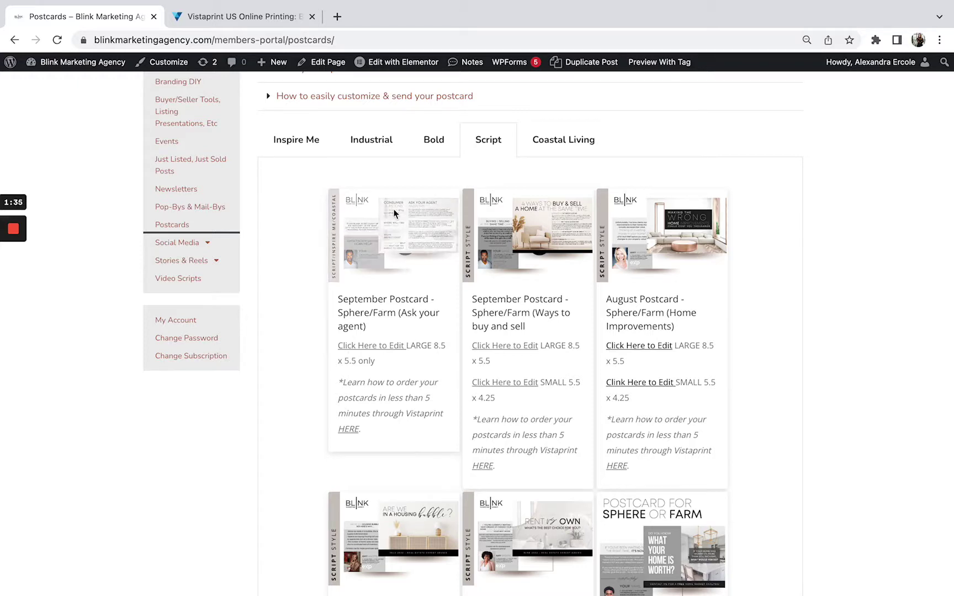
- Copy the September Ask Your Agent template in Canva and scroll to Page 3 - POSTCARD BACK
left_click(368, 347)
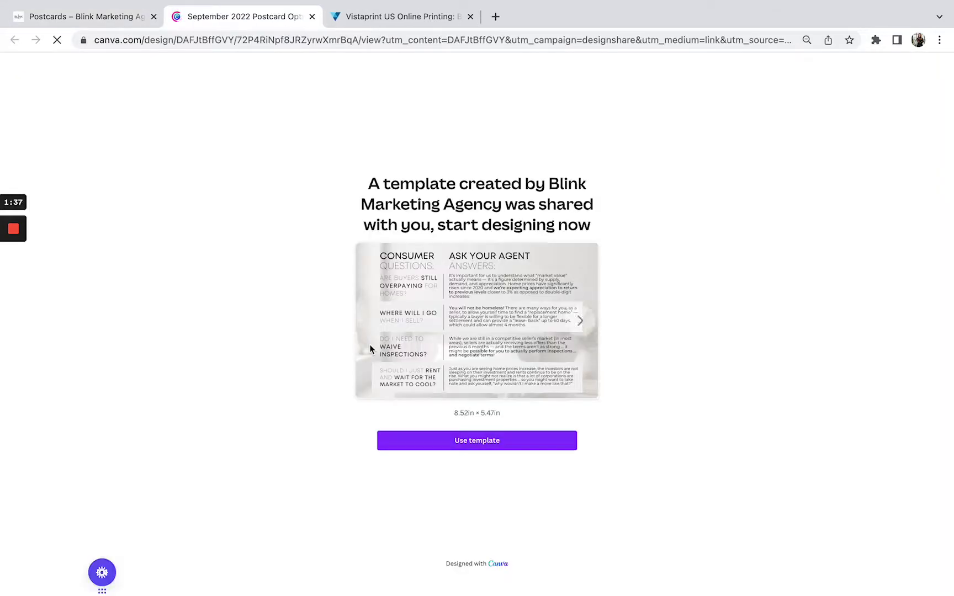
left_click(437, 441)
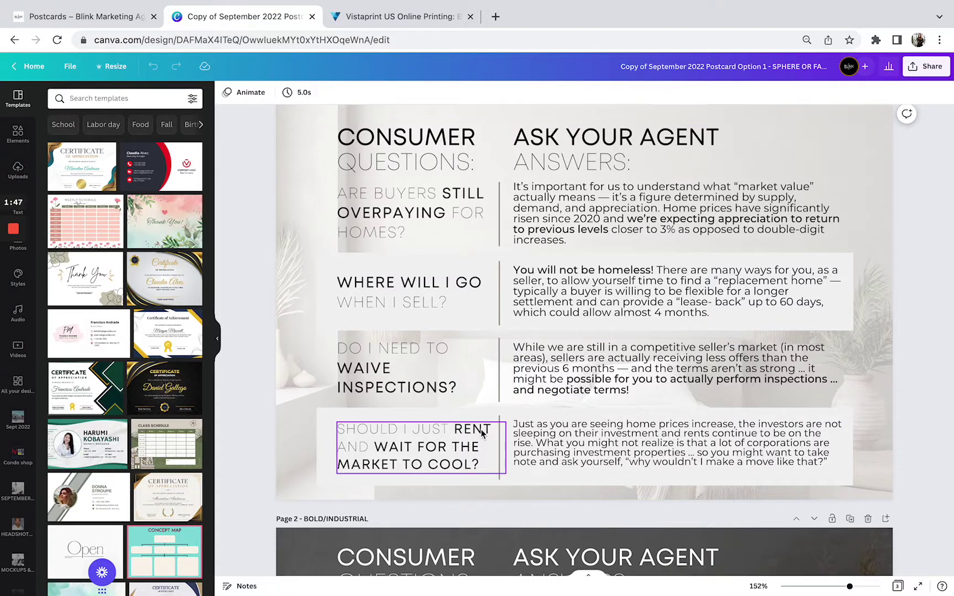
scroll(482, 433, "up", 1)
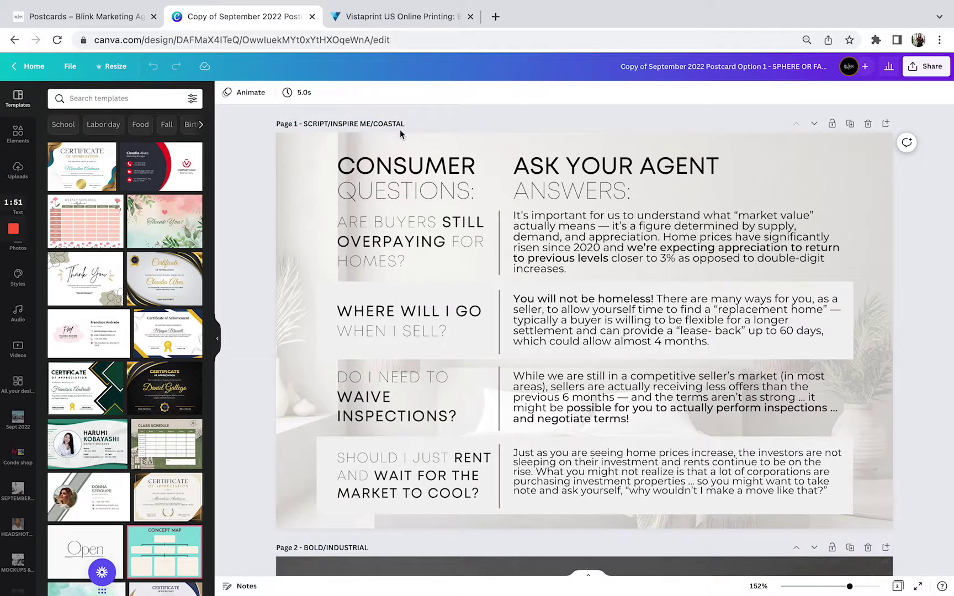
scroll(309, 120, "down", 1)
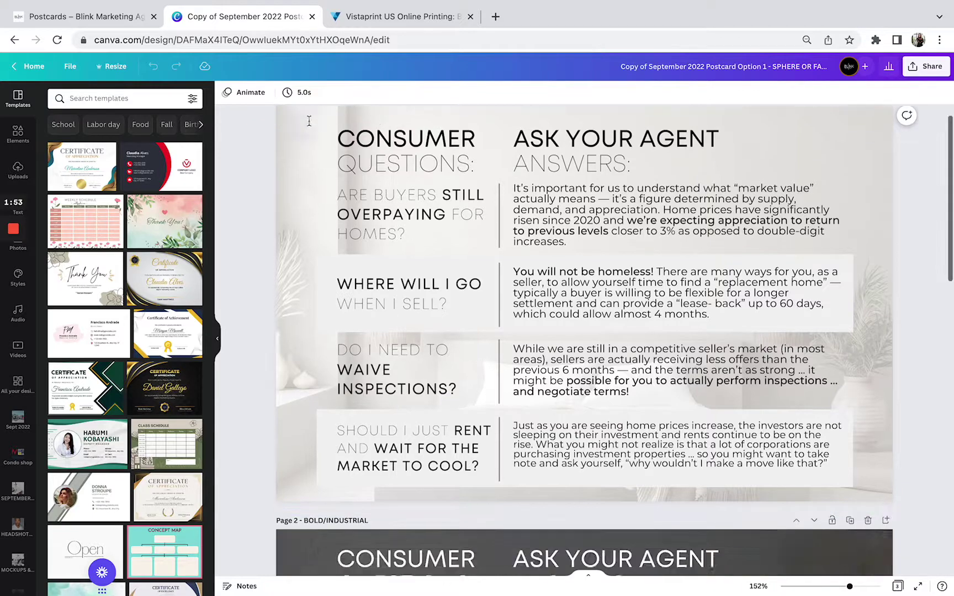
scroll(309, 121, "down", 20)
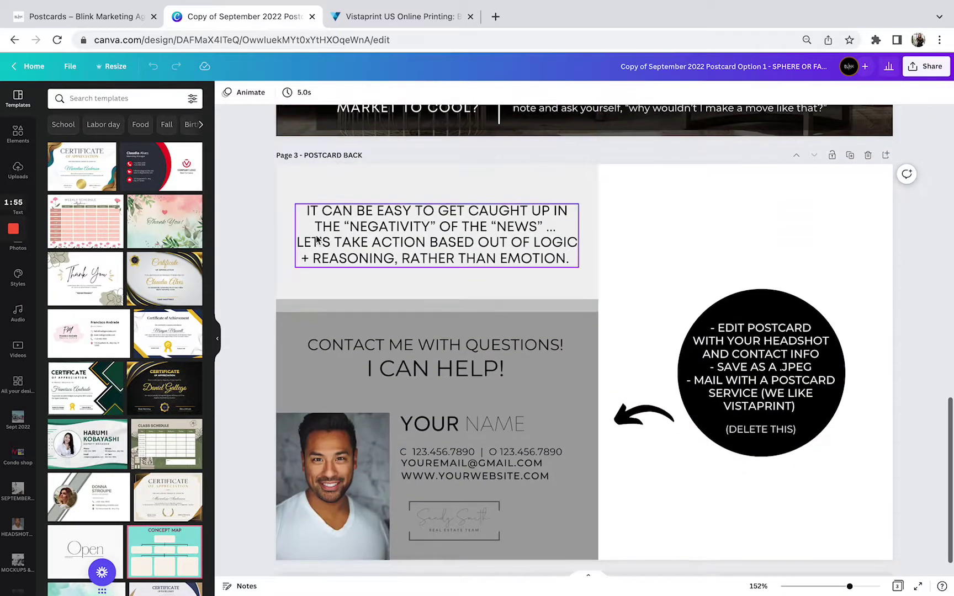
scroll(318, 238, "down", 1)
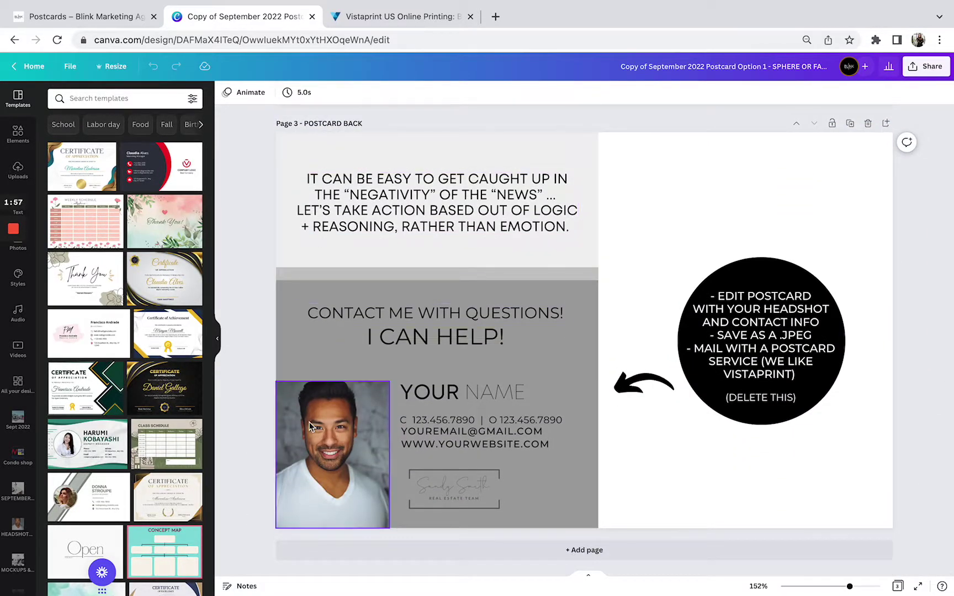
- Swap in the uploaded headshot and replace YOUR NAME with the agent's name on one line
left_click(19, 170)
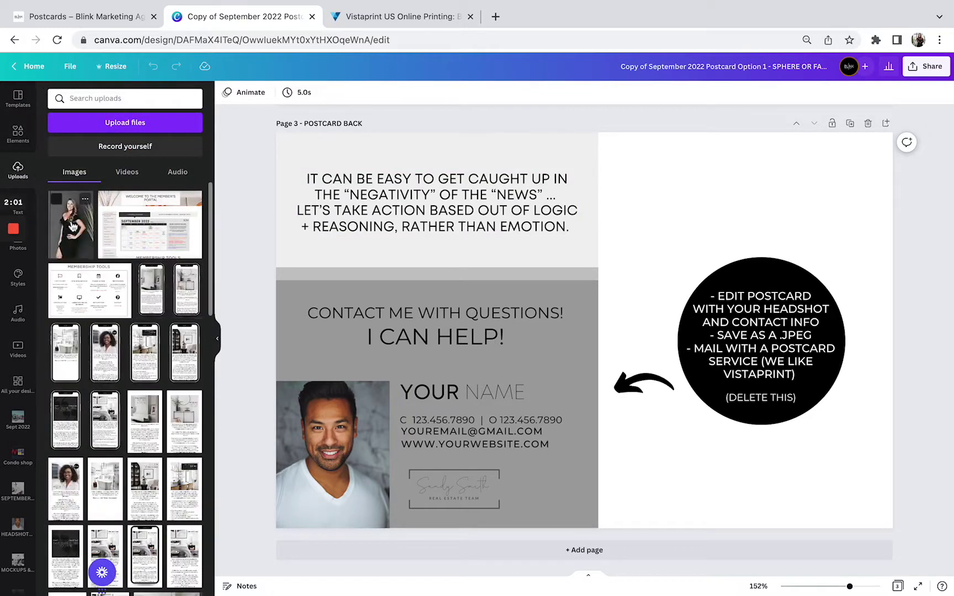
left_click_drag(72, 226, 306, 417)
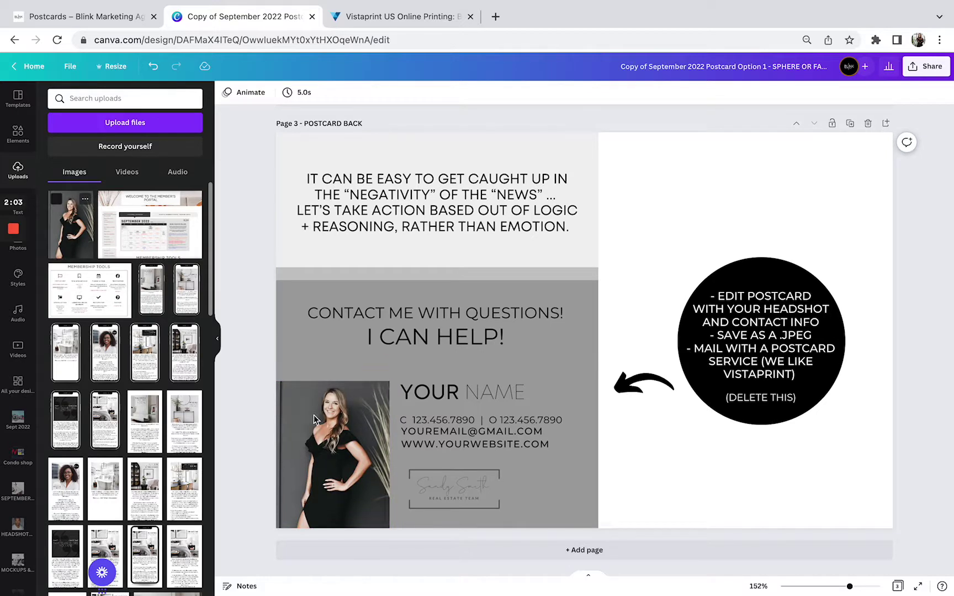
double_click(412, 394)
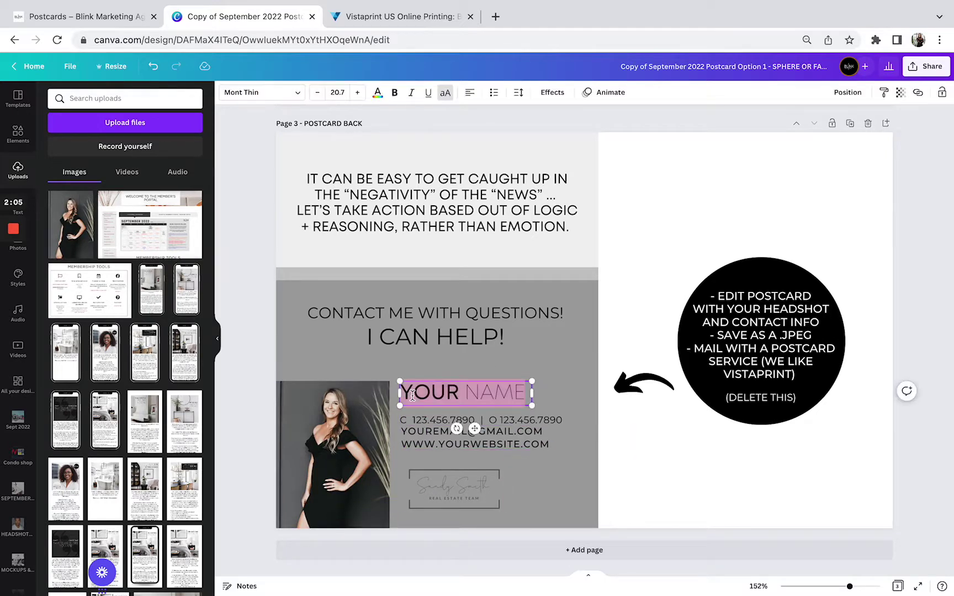
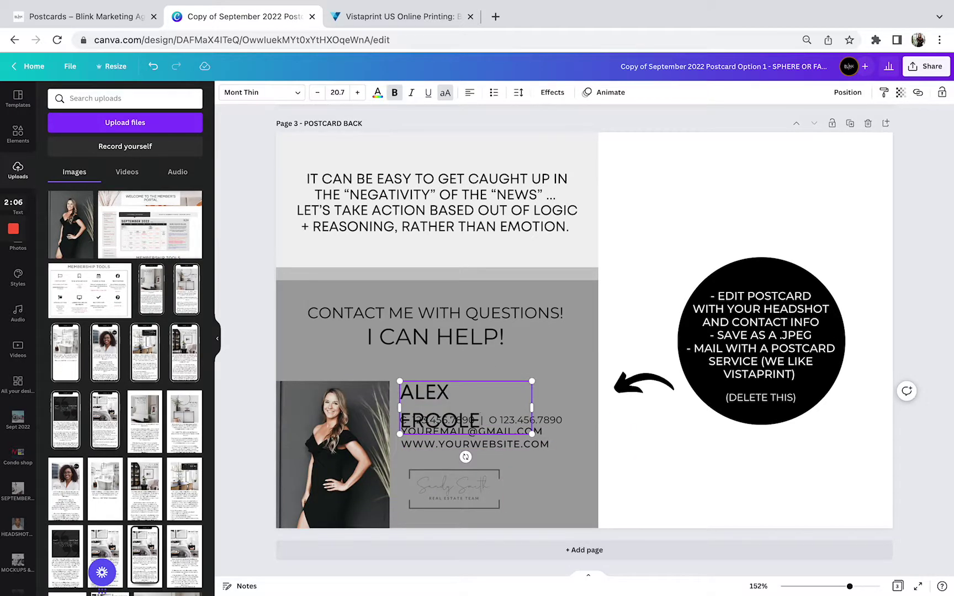
left_click_drag(531, 407, 578, 408)
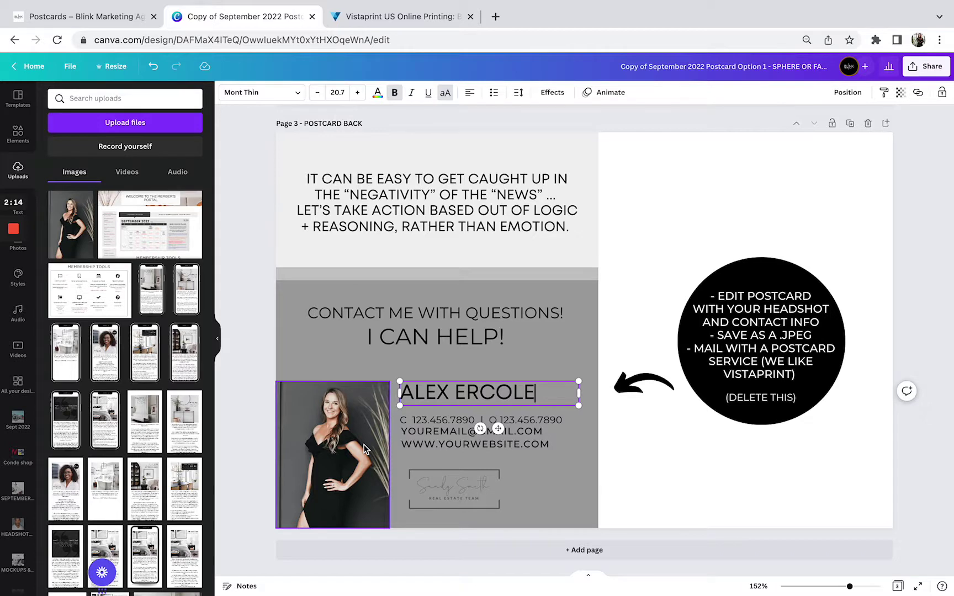
left_click(364, 449)
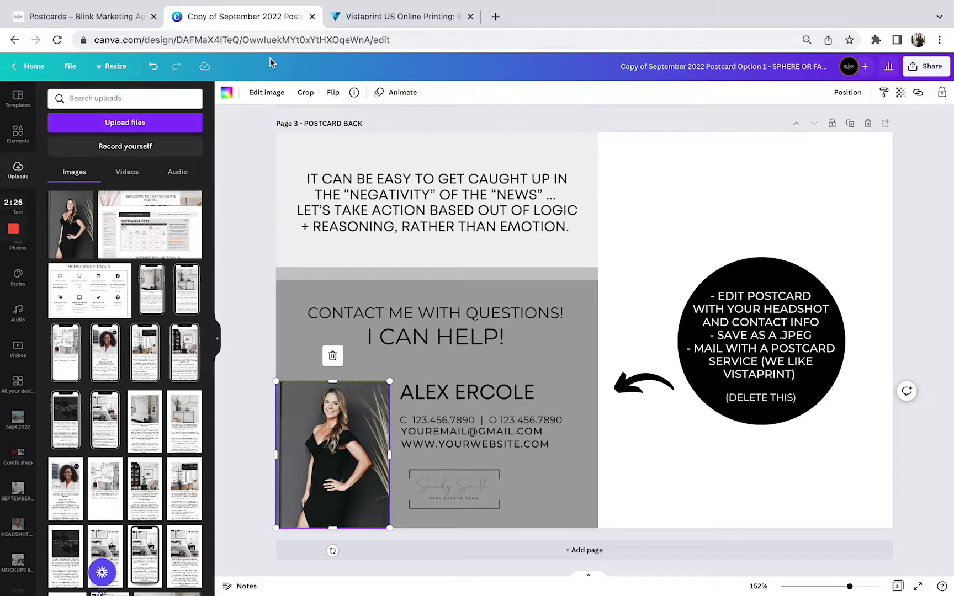
- Remove the headshot's background, enlarge the cutout, and shift the photo down within its frame
left_click(267, 92)
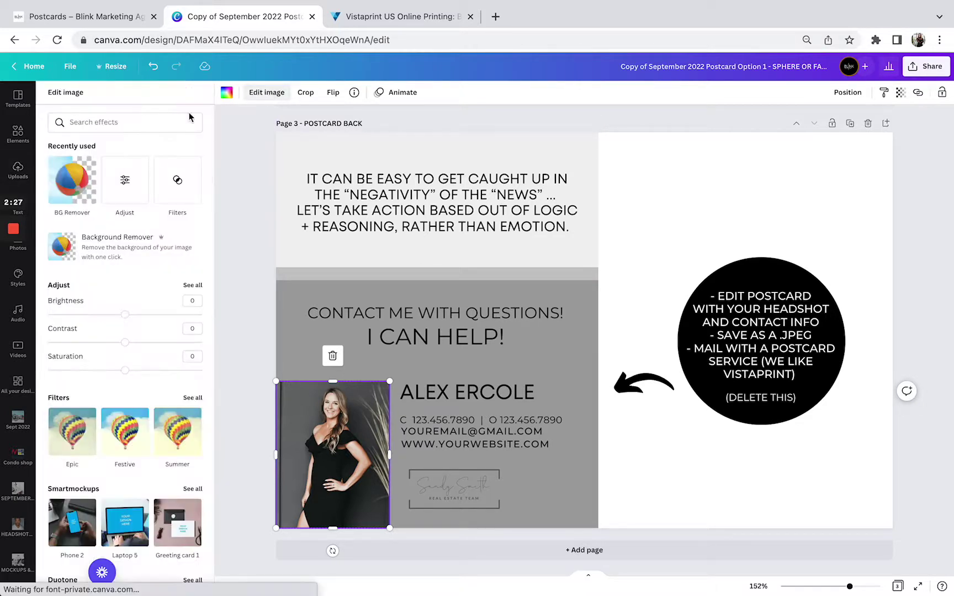
left_click(107, 246)
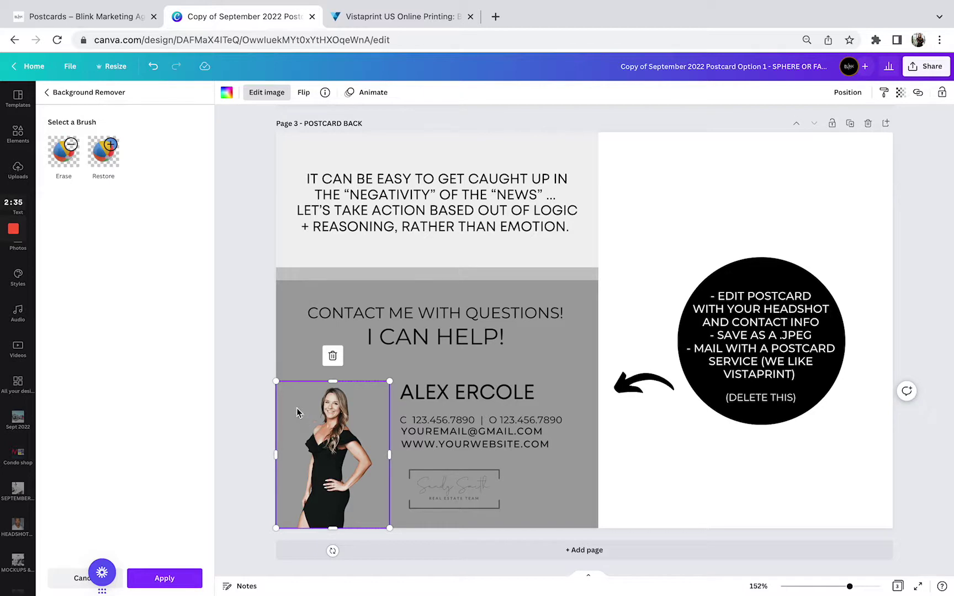
left_click_drag(276, 379, 223, 347)
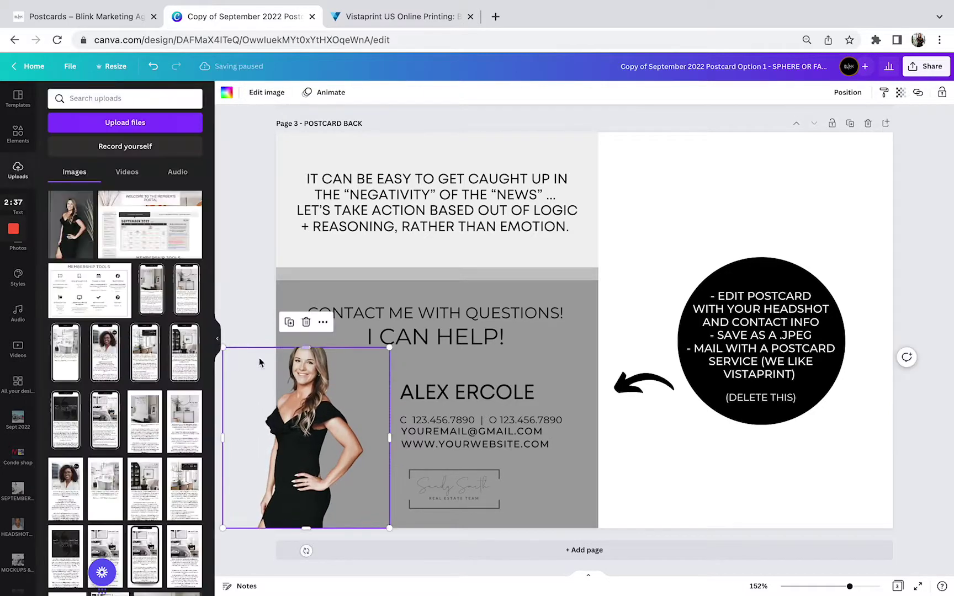
double_click(308, 390)
left_click_drag(308, 392, 345, 419)
key("Return")
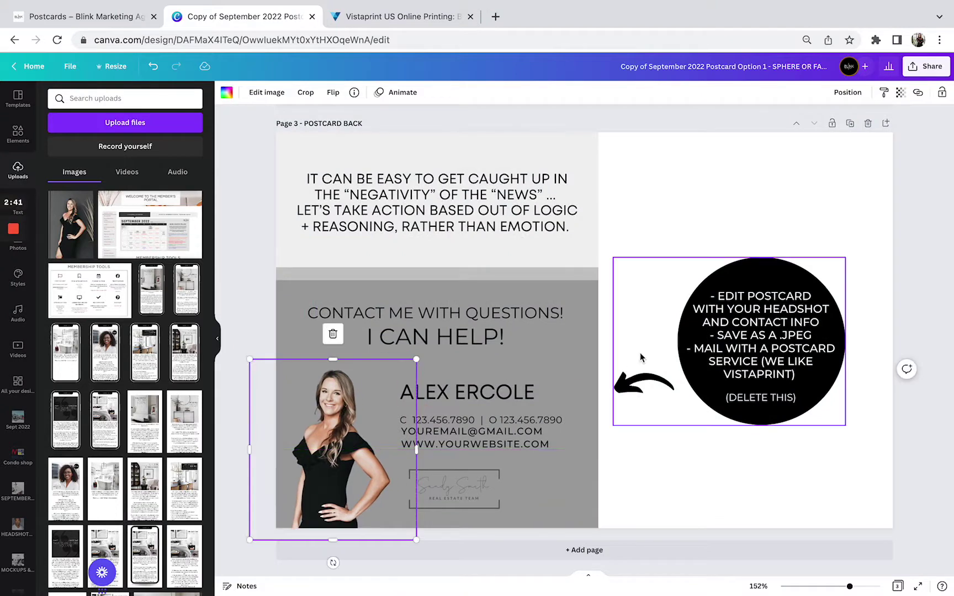
- Delete the black instruction circle and arrow from the postcard back
left_click(727, 255)
left_click_drag(713, 228, 776, 424)
key("Delete")
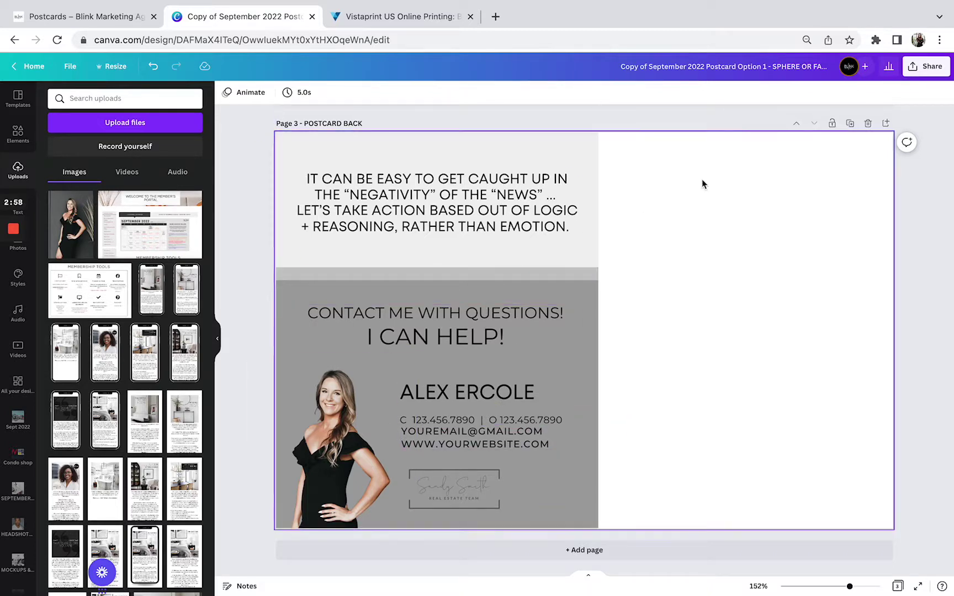
- Download pages 1 and 3 as JPGs at quality 100, then switch to the Vistaprint tab
left_click(922, 70)
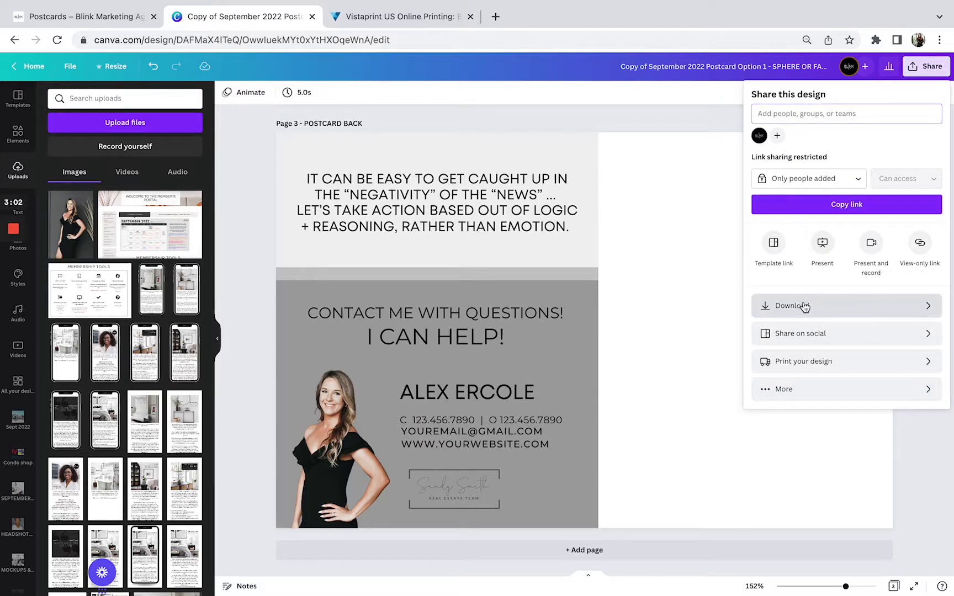
left_click(804, 306)
left_click(810, 140)
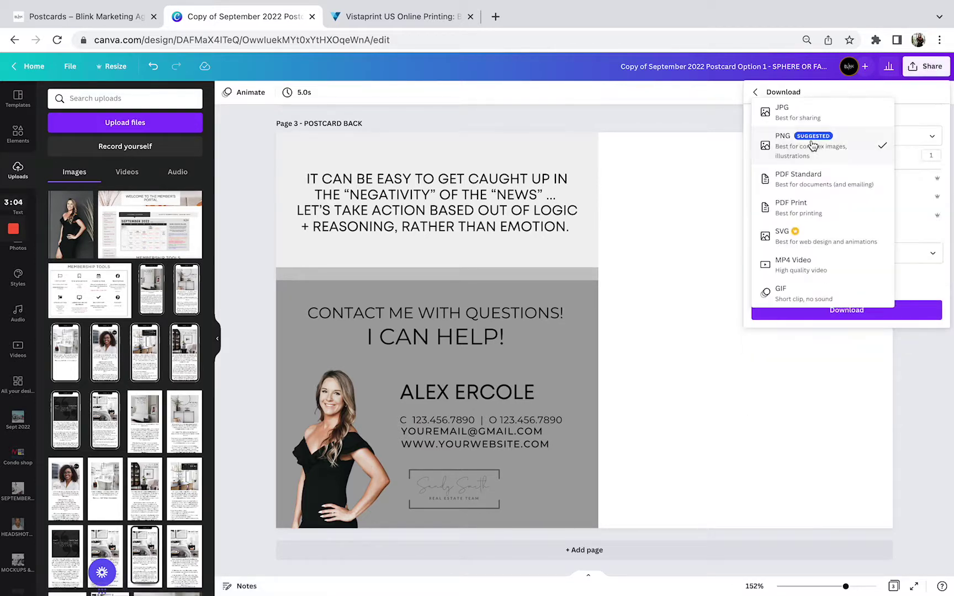
left_click(800, 114)
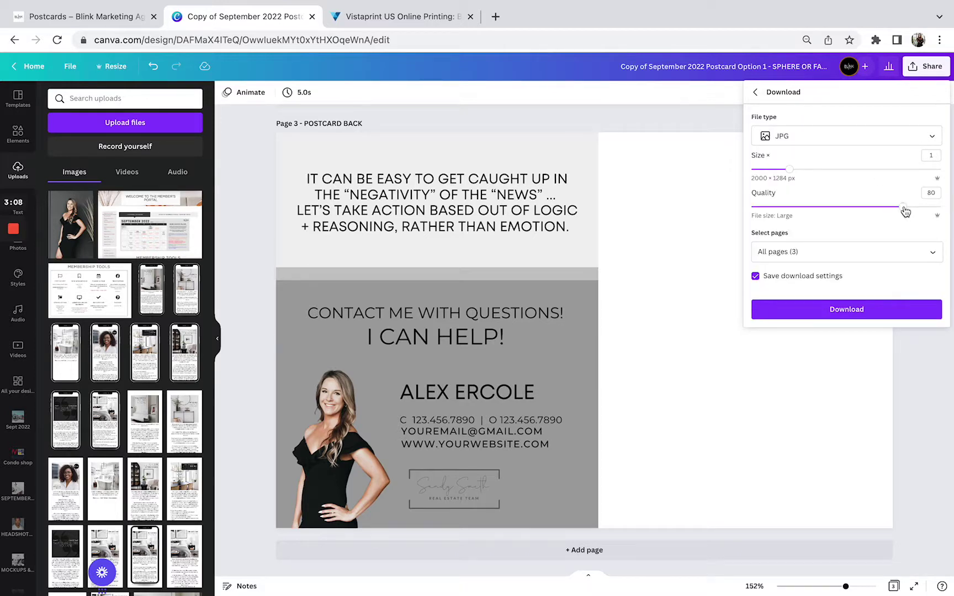
left_click_drag(903, 206, 940, 207)
left_click(805, 253)
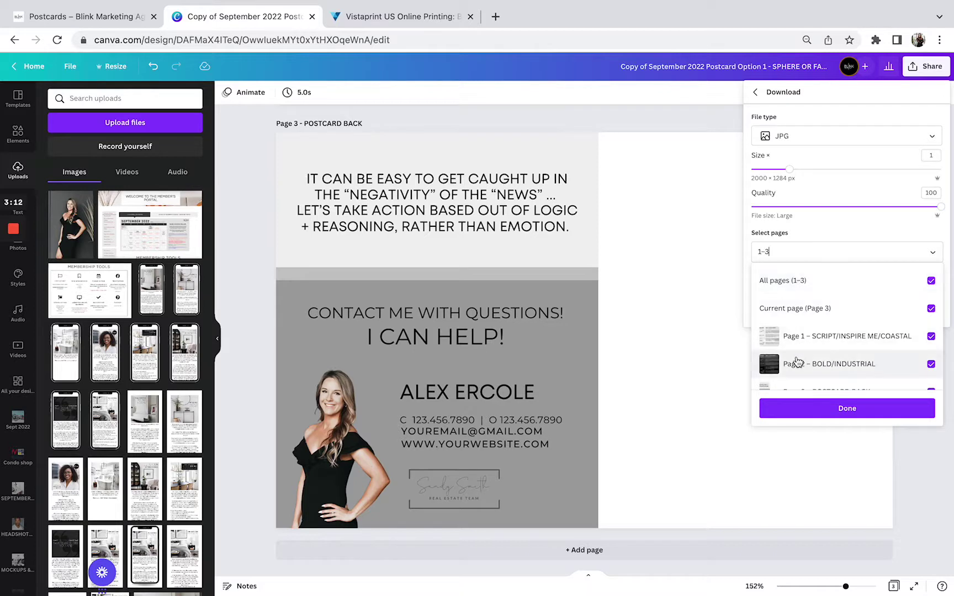
left_click(798, 364)
scroll(795, 361, "down", 1)
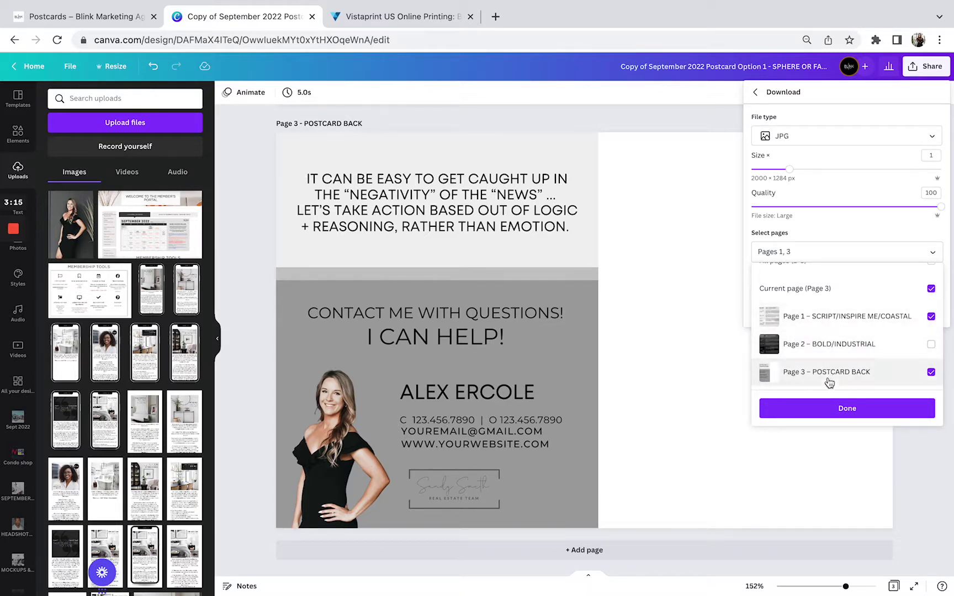
left_click(823, 418)
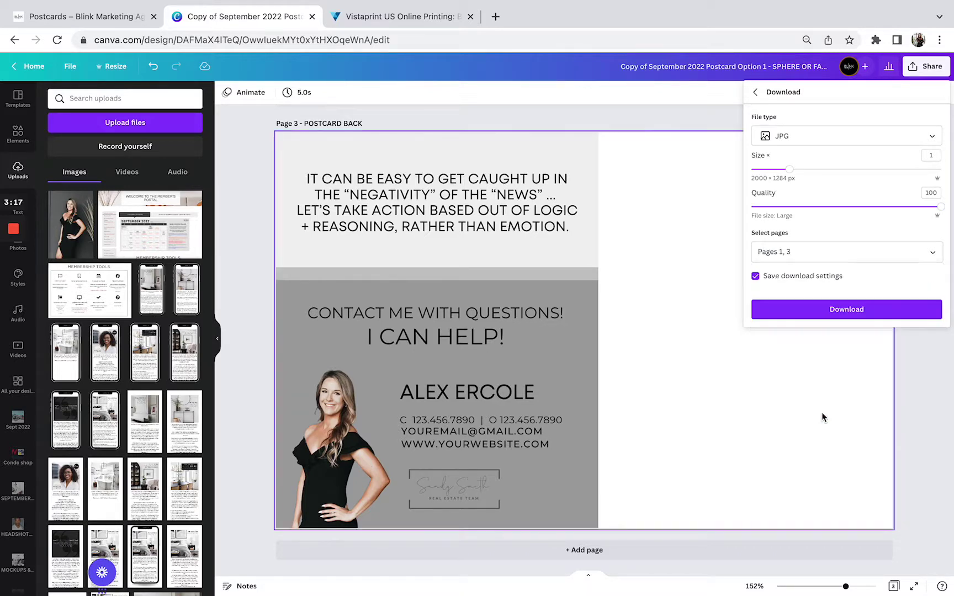
left_click(833, 311)
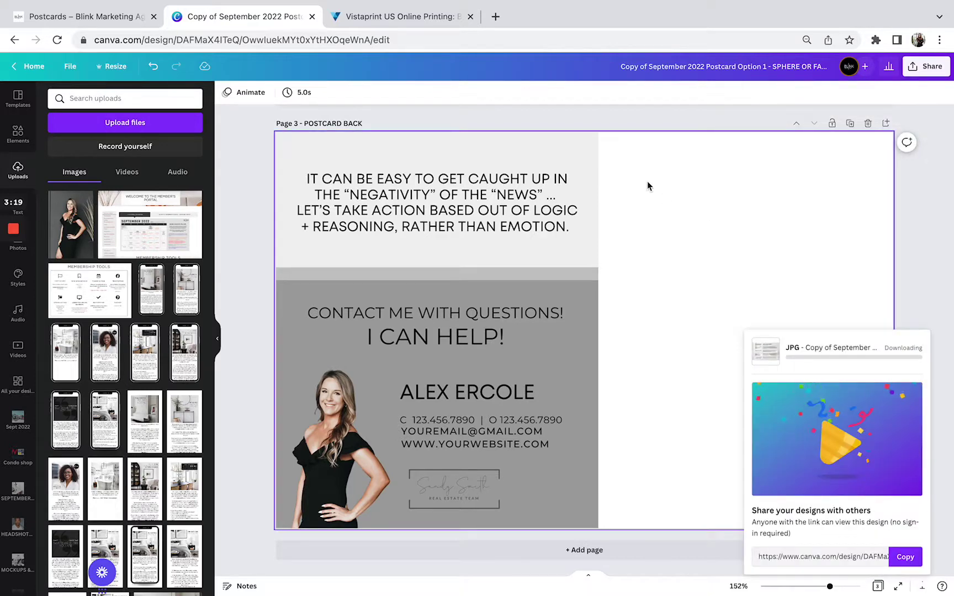
left_click(392, 15)
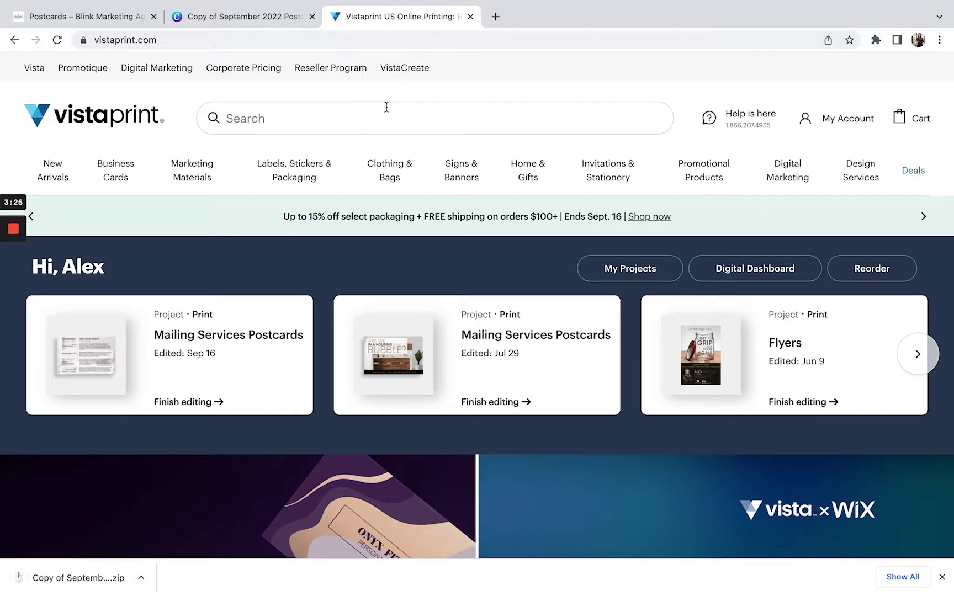
- Search Vistaprint for 'postcard' and browse the results
left_click(386, 107)
type("postc")
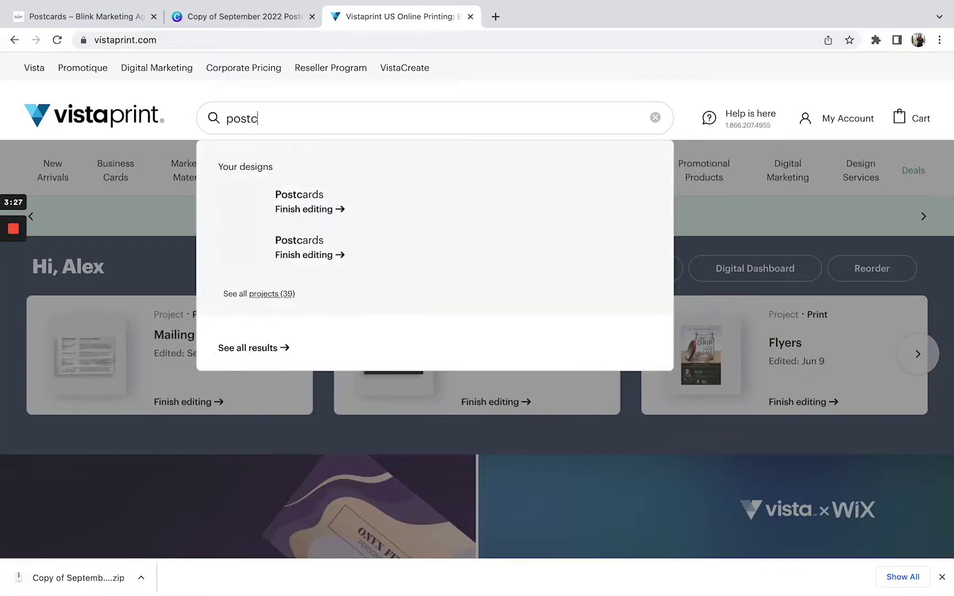
type("ard")
key("Return")
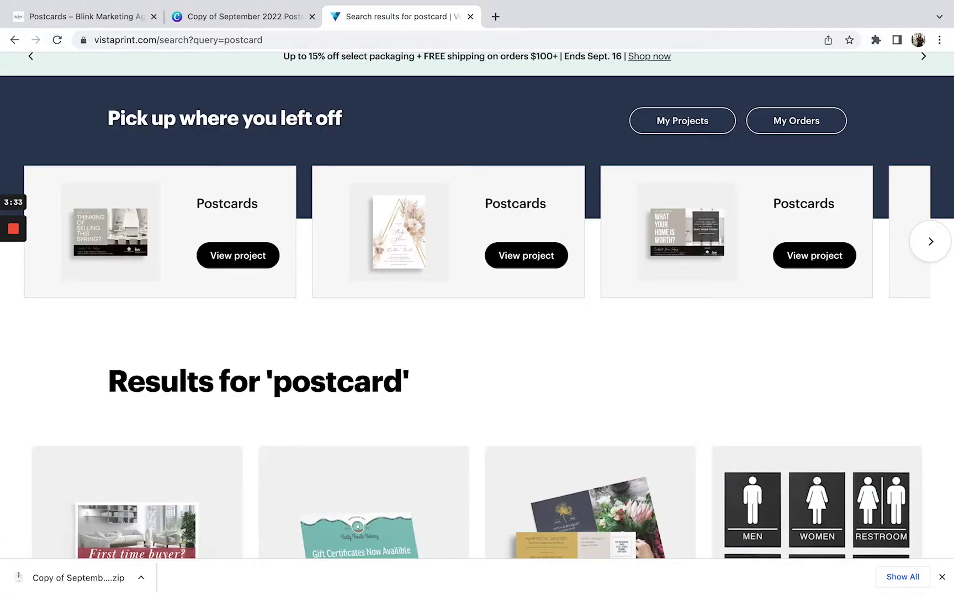
scroll(395, 216, "up", 3)
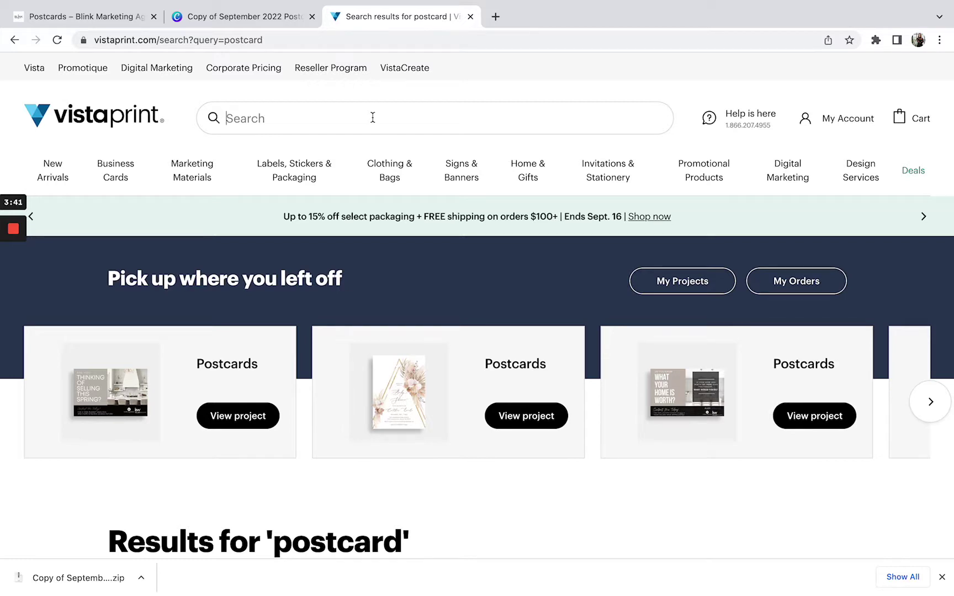
type("postc")
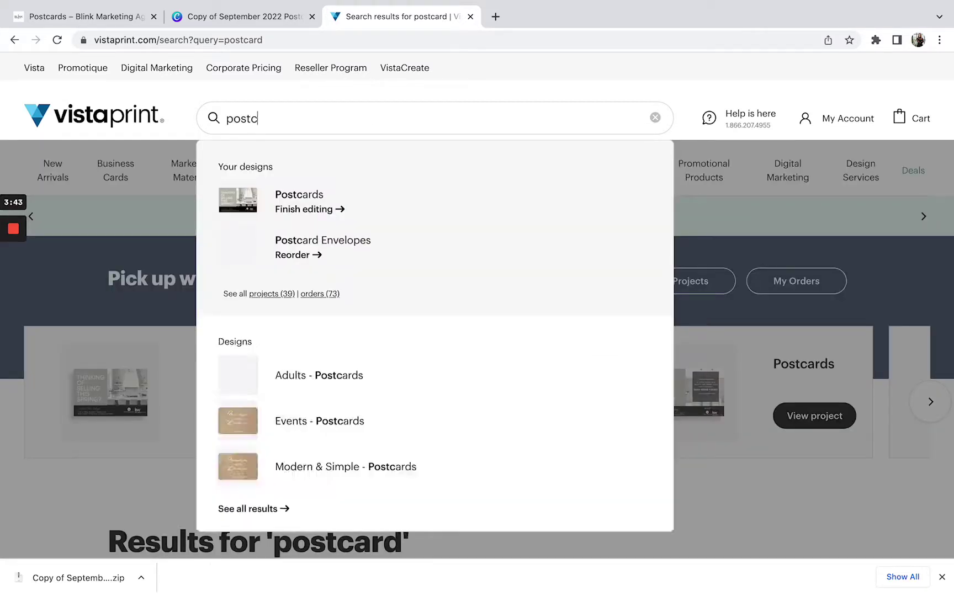
type("ard")
key("Return")
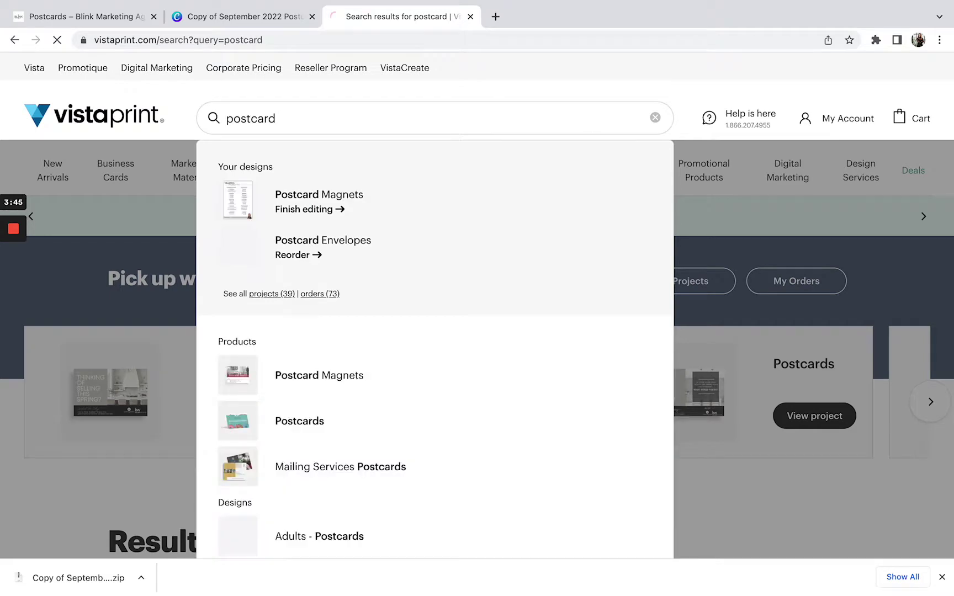
mouse_move(295, 172)
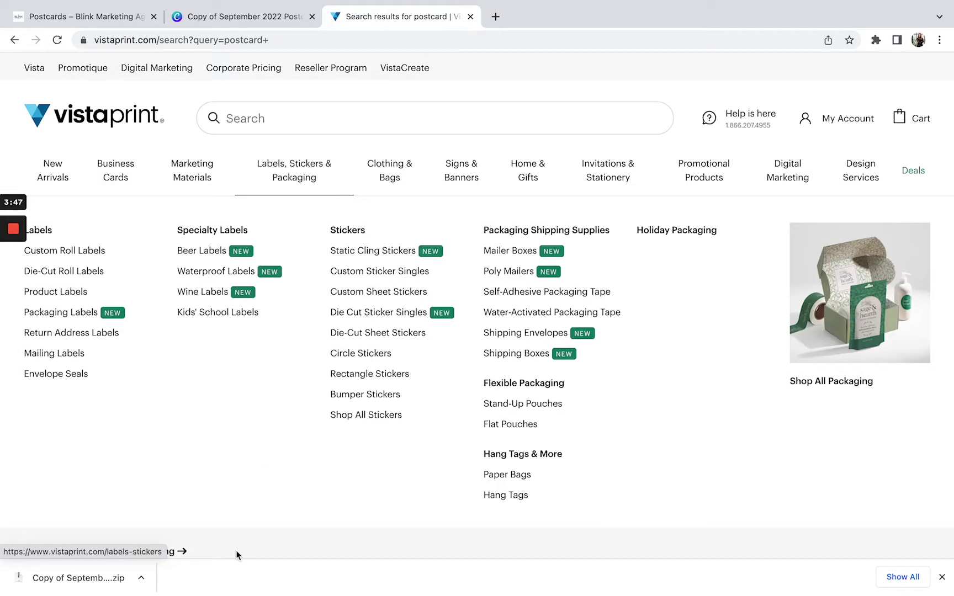
scroll(351, 395, "down", 5)
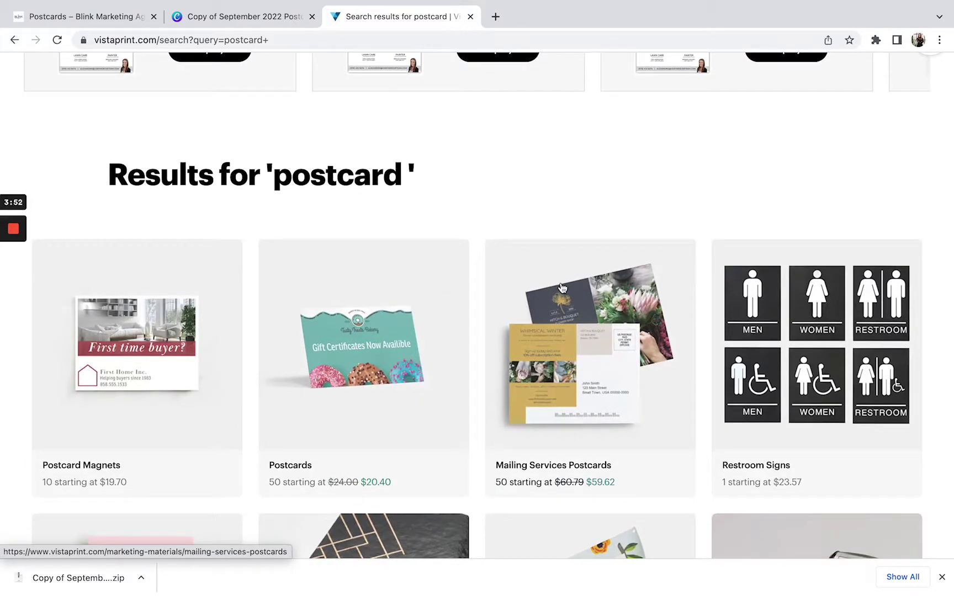
scroll(562, 287, "up", 6)
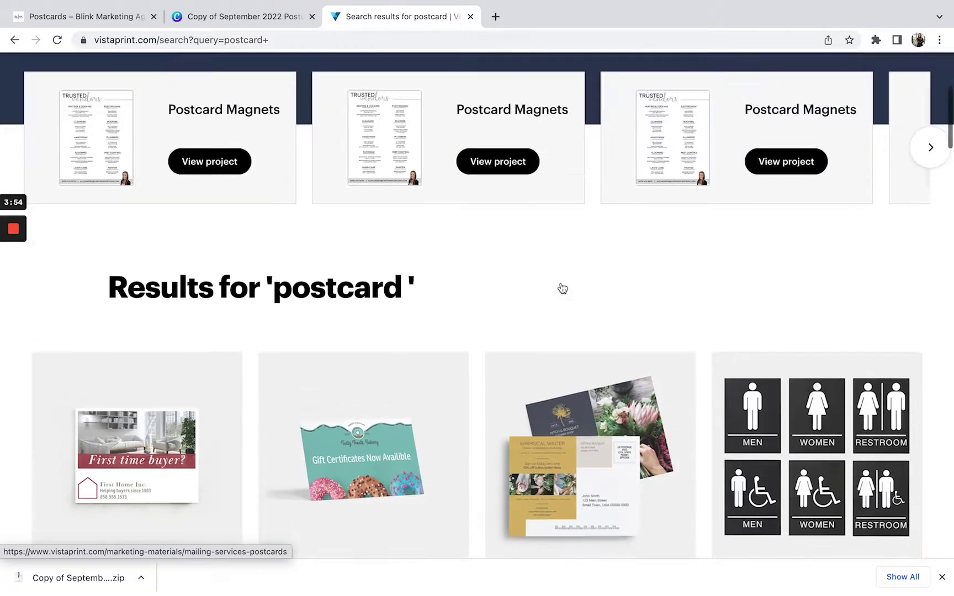
scroll(561, 287, "down", 8)
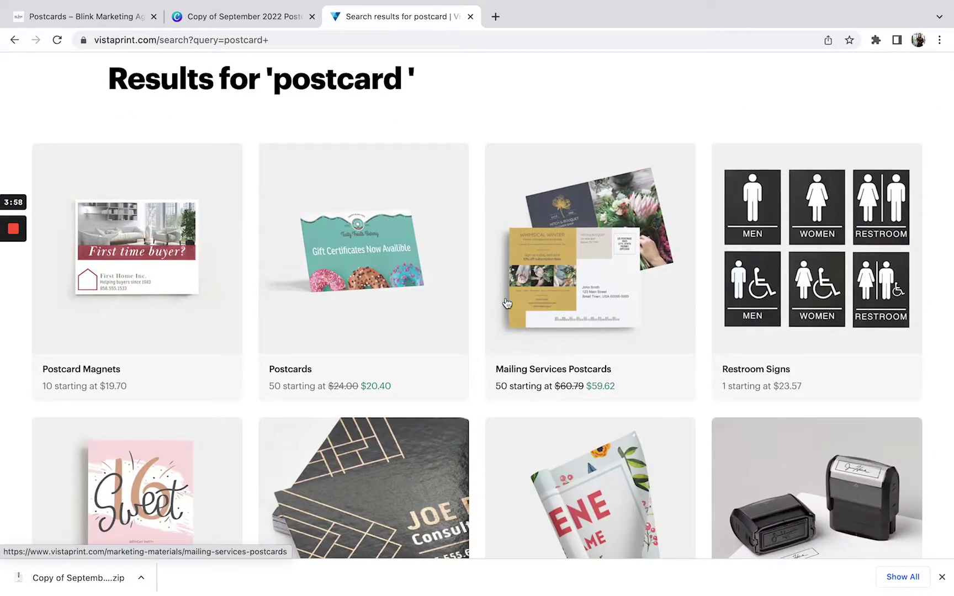
- Open Mailing Services Postcards, choose 5.5" x 8.5", and start an upload-your-own-design project
left_click(552, 344)
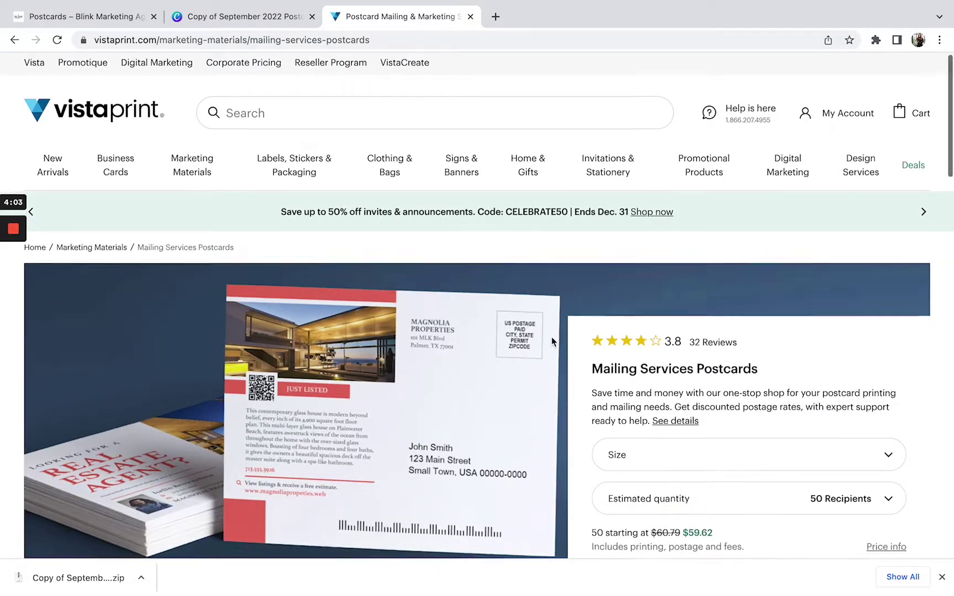
scroll(551, 337, "down", 1)
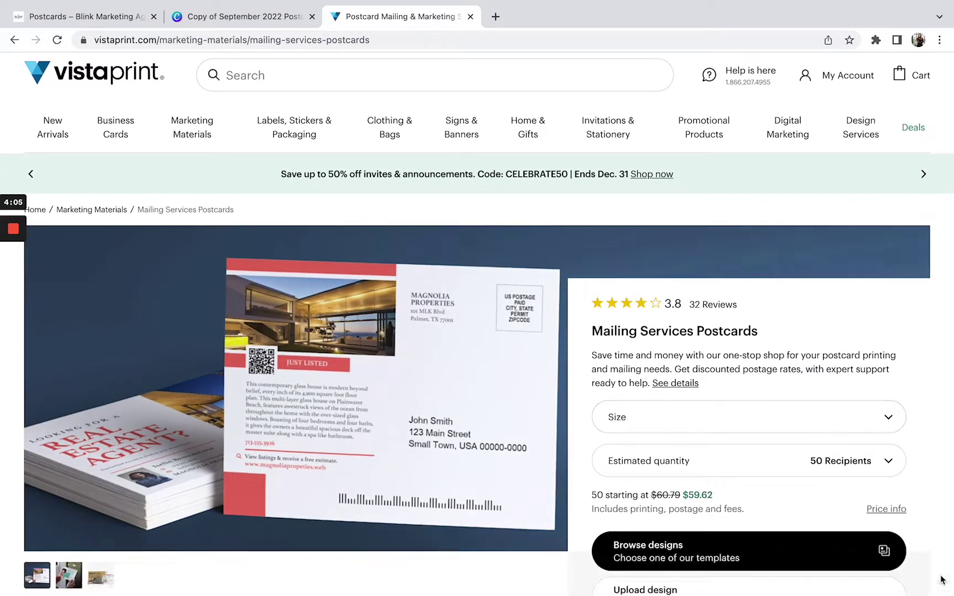
left_click(788, 434)
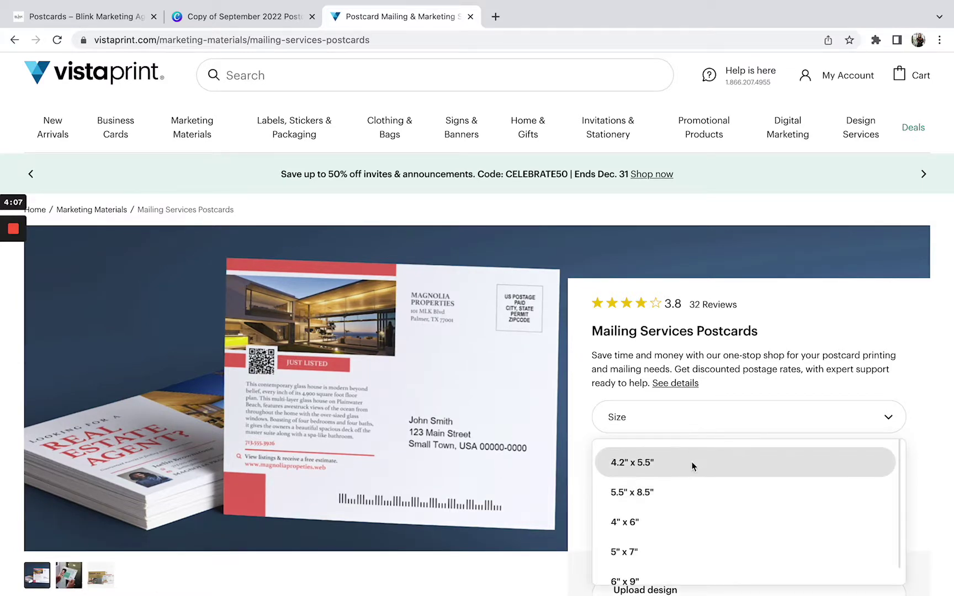
left_click(691, 494)
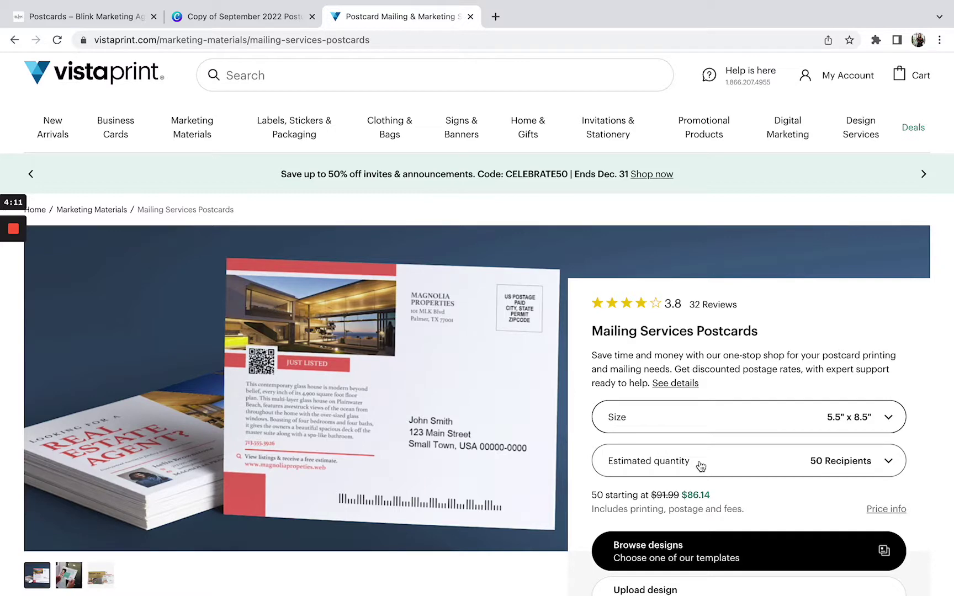
scroll(700, 466, "down", 1)
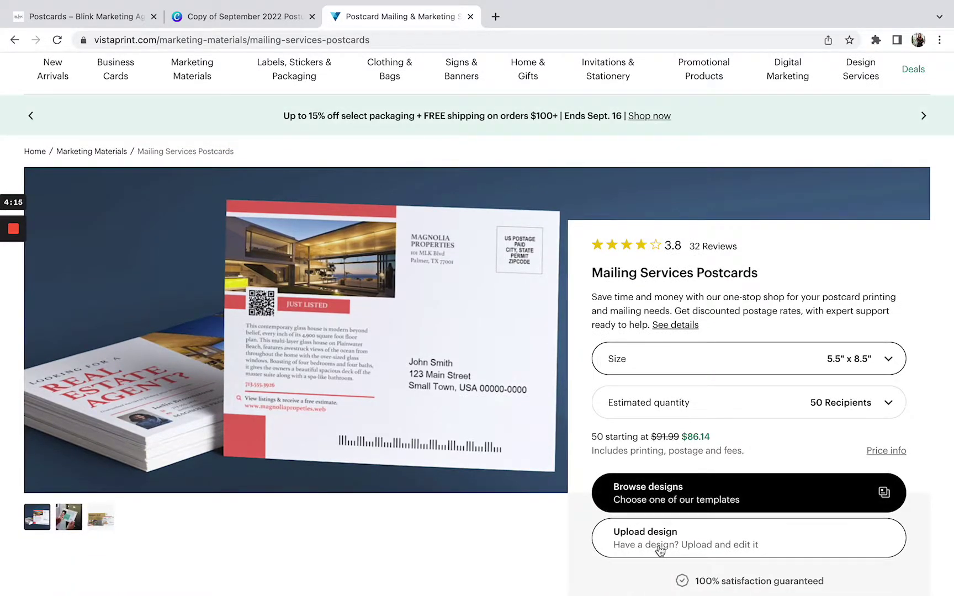
left_click(641, 535)
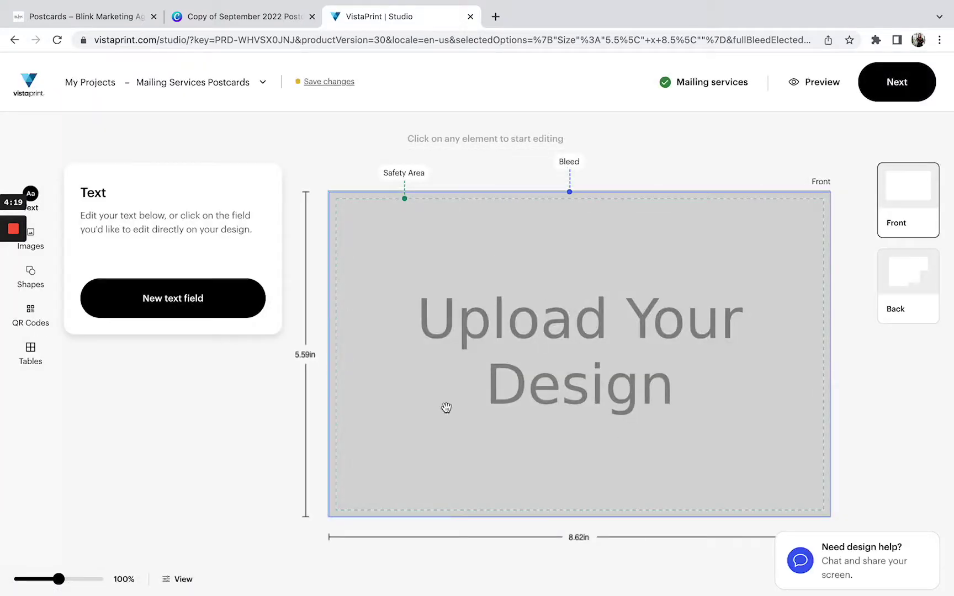
- Upload SCRIPT_INSPIRE_COASTAL.png as the postcard front
left_click(564, 310)
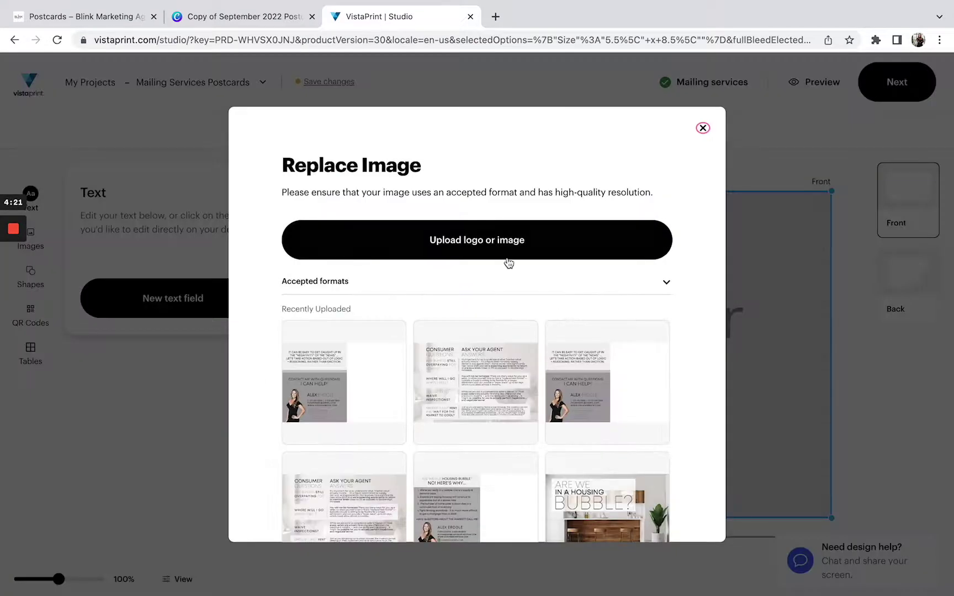
left_click(497, 249)
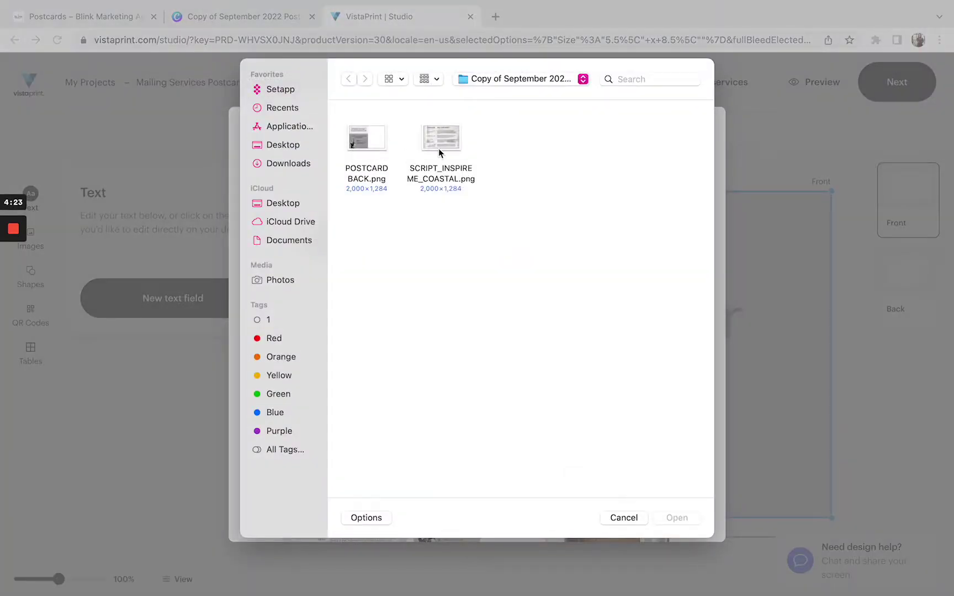
double_click(437, 147)
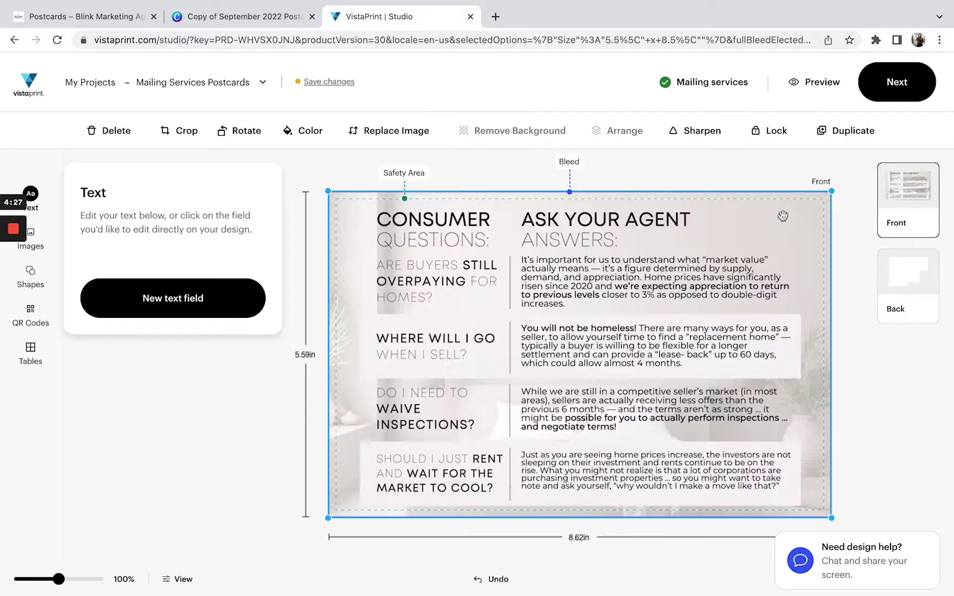
- Add a back side using POSTCARD BACK.png and proceed to design review
left_click(897, 284)
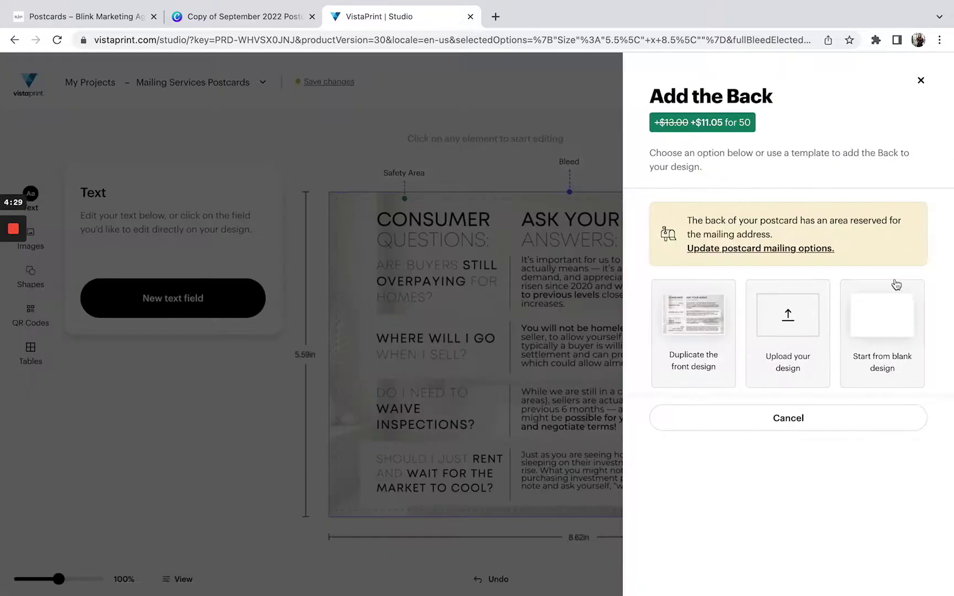
left_click(799, 325)
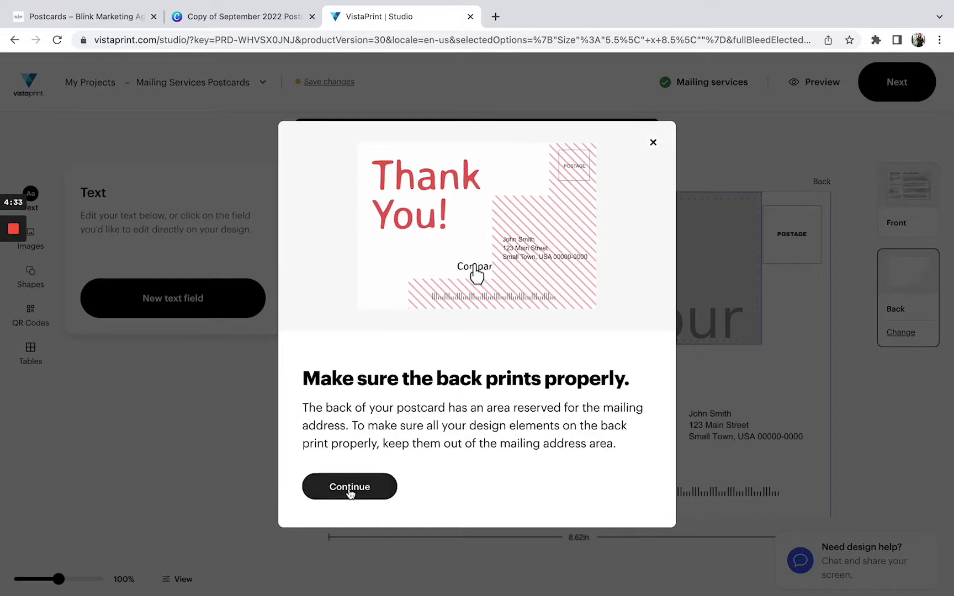
left_click(351, 488)
left_click(508, 303)
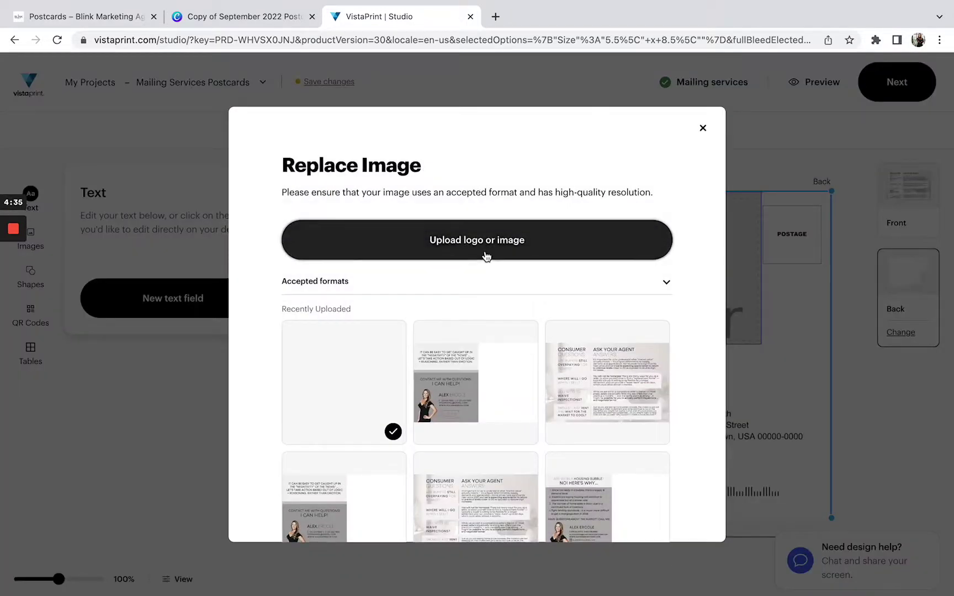
left_click(487, 240)
double_click(368, 142)
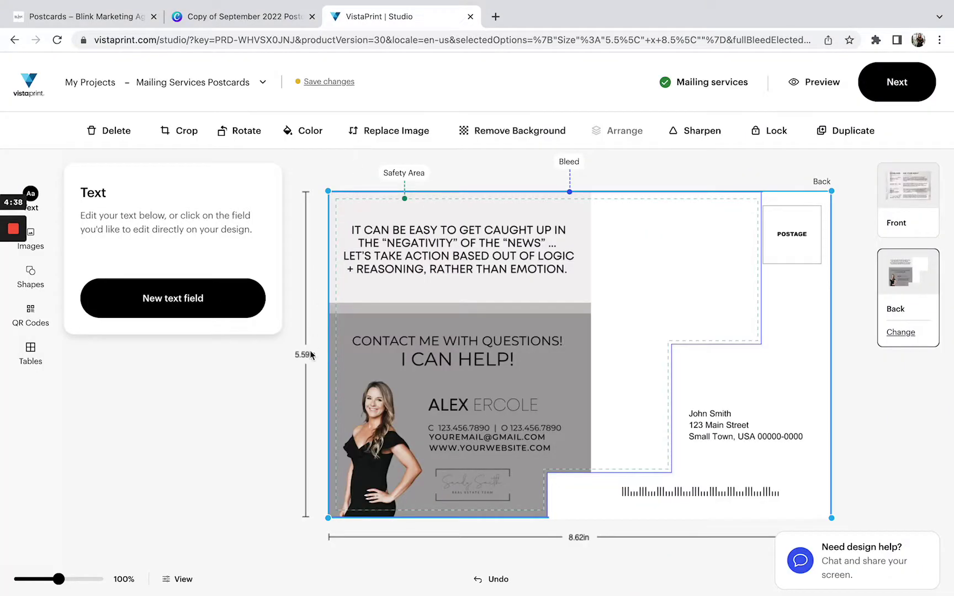
left_click(873, 93)
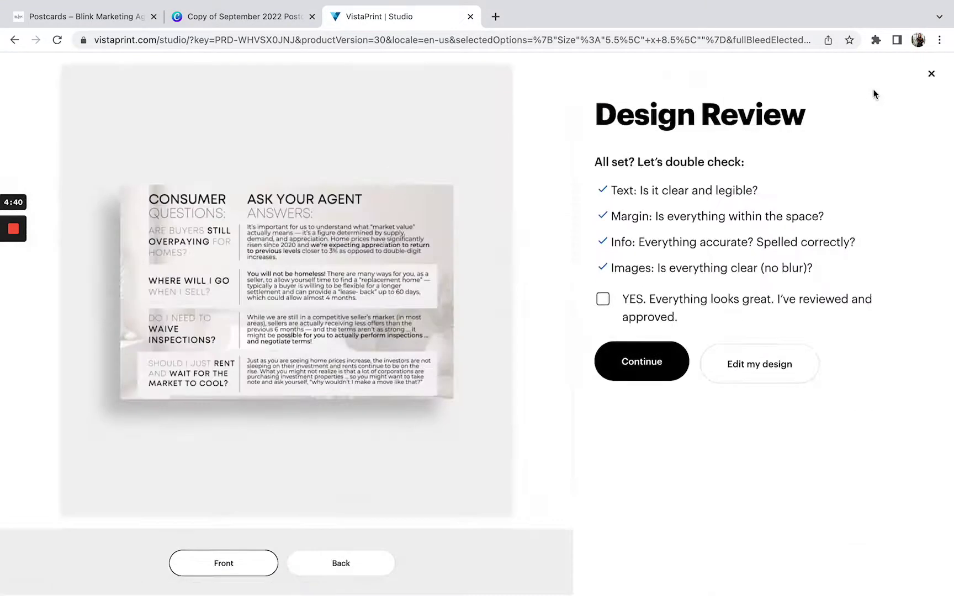
- Preview the back, approve the design, and add 50 Standard 14pt postcards to the cart
left_click(302, 574)
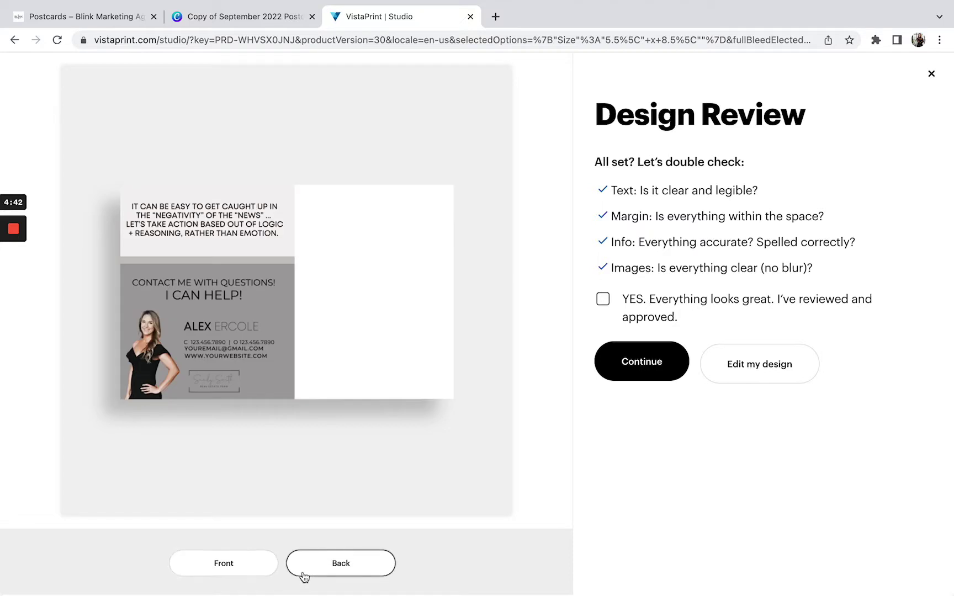
left_click(603, 301)
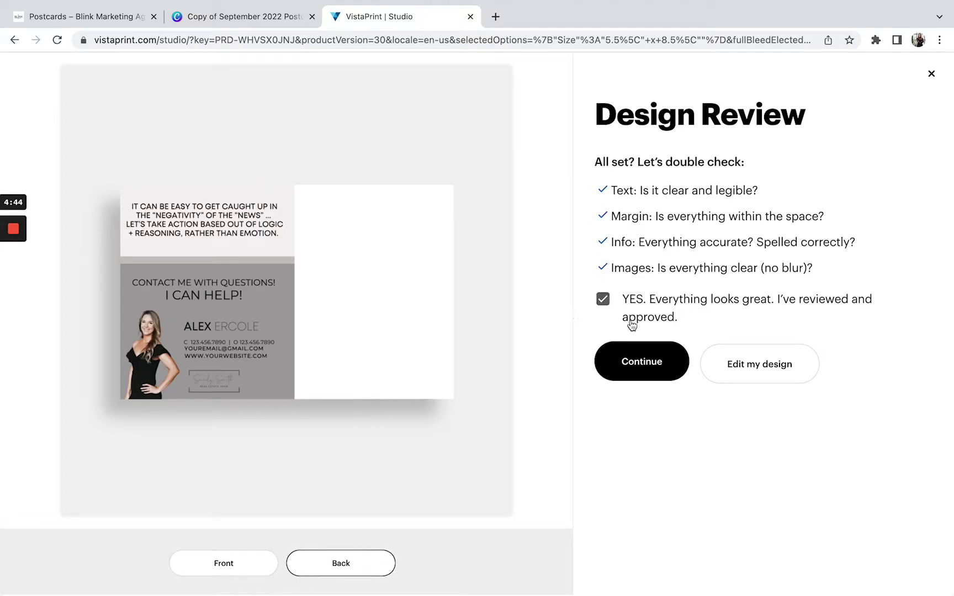
left_click(646, 359)
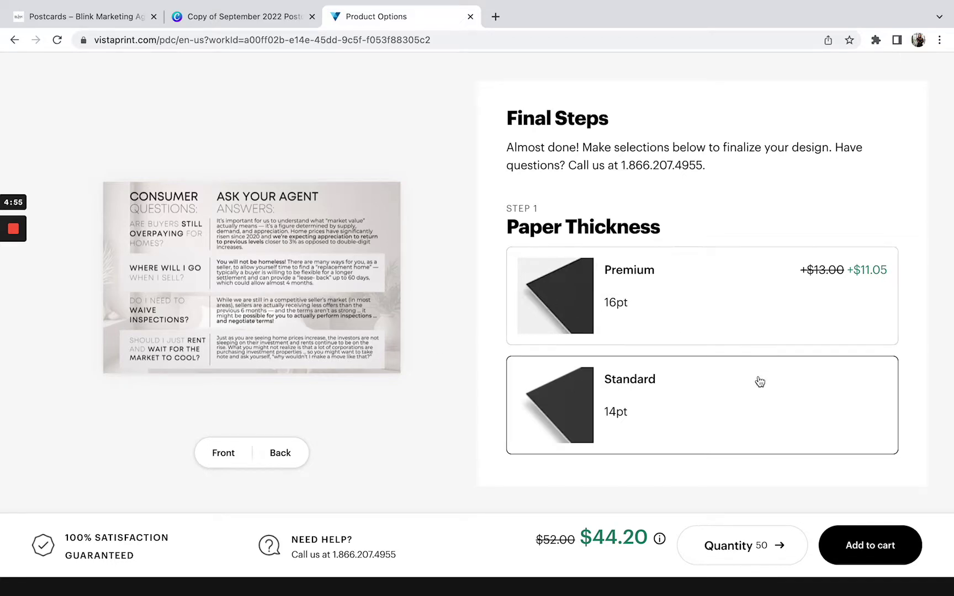
left_click(869, 547)
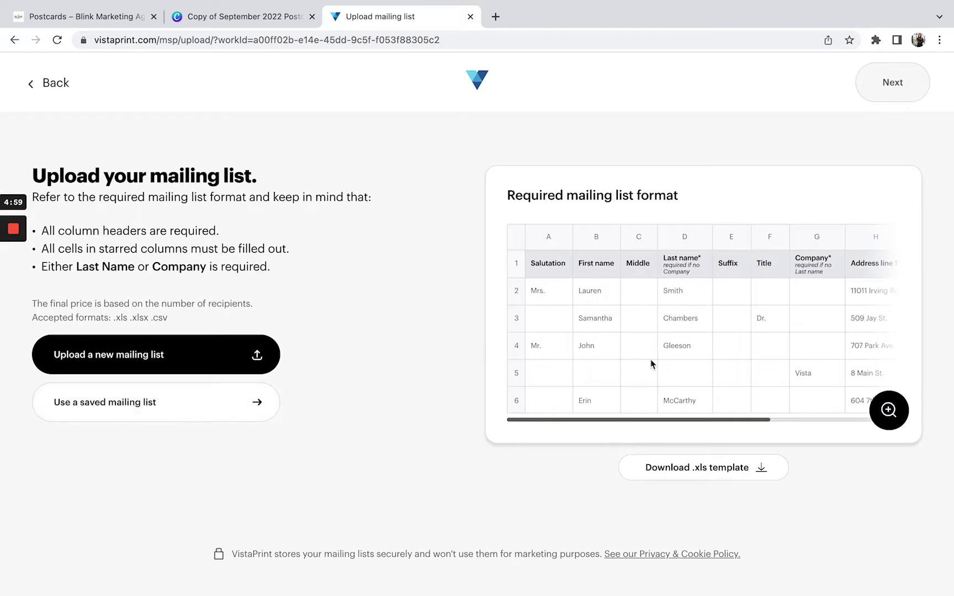
- Browse saved mailing lists like Sagamore Labels.csv and Atwater Twins.csv, then close without choosing
left_click(124, 404)
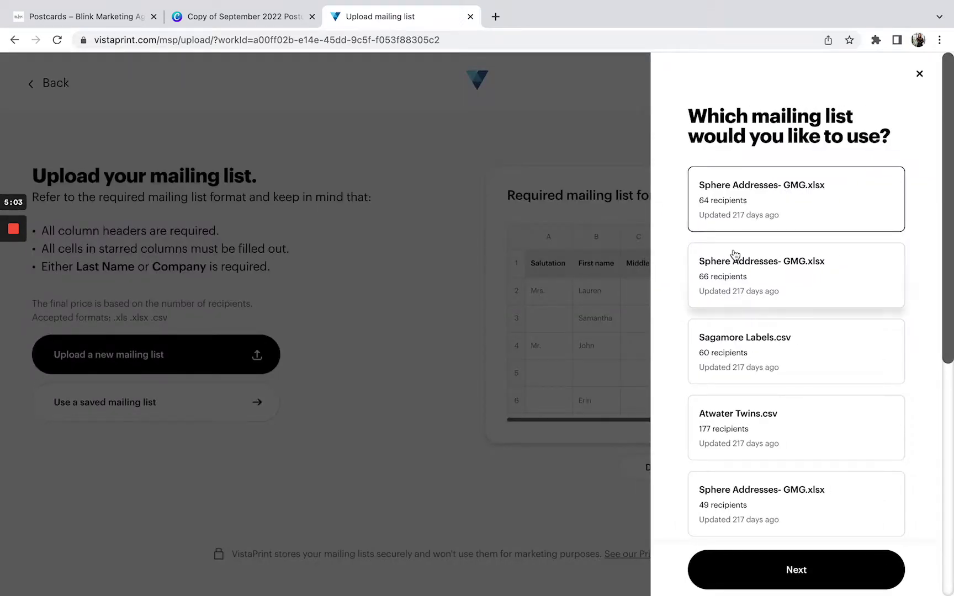
scroll(734, 258, "down", 8)
scroll(731, 257, "up", 8)
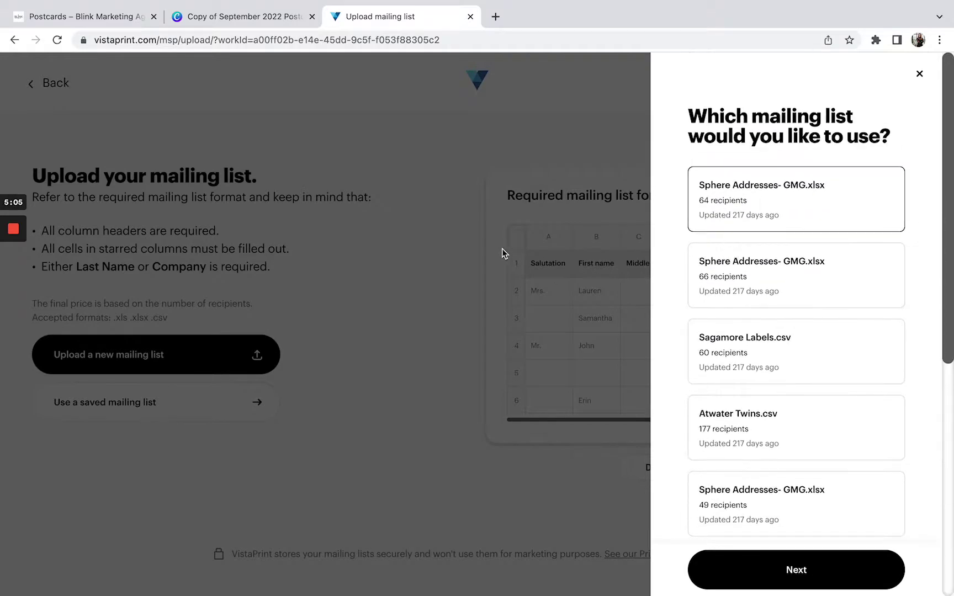
left_click(738, 282)
left_click(727, 362)
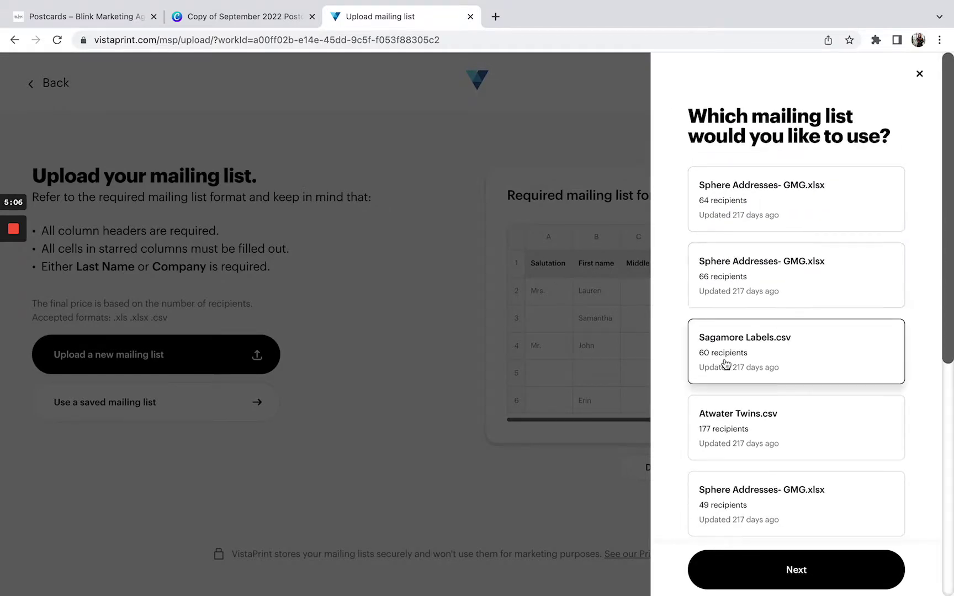
left_click(725, 423)
scroll(723, 422, "down", 2)
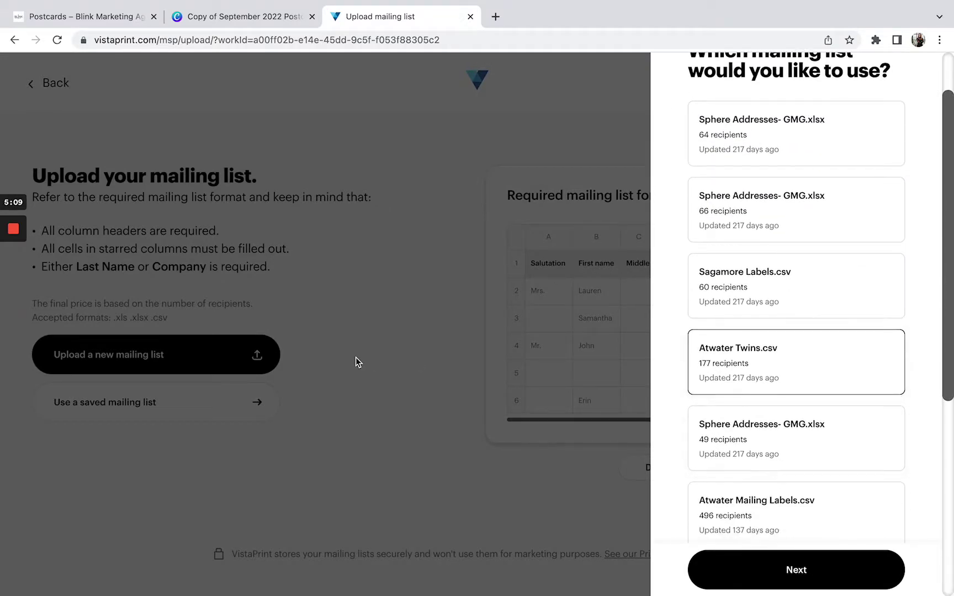
left_click(355, 358)
- Upload Sphere Addresses- GMG.xls from Recents as a new mailing list
left_click(177, 355)
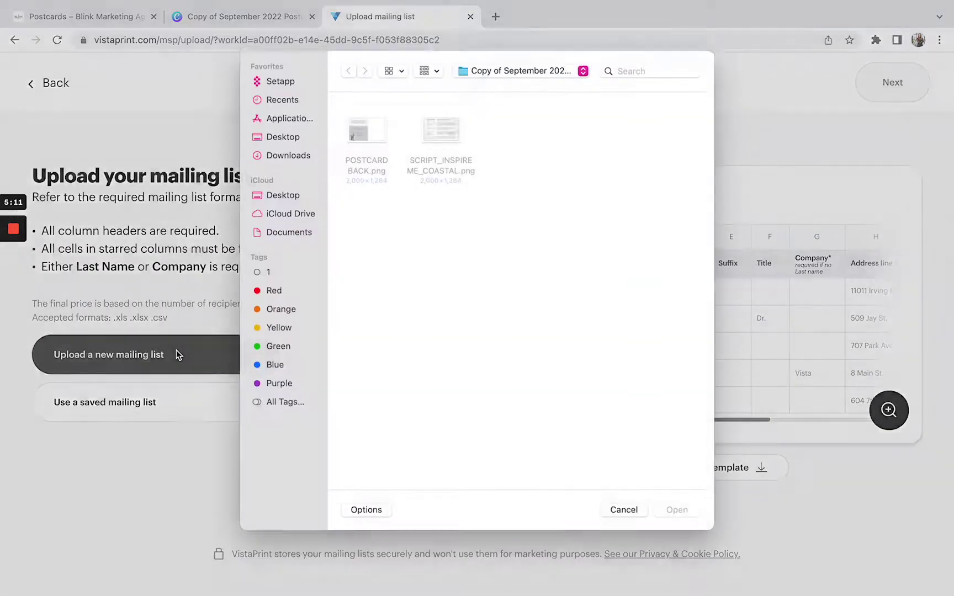
left_click(283, 108)
double_click(362, 145)
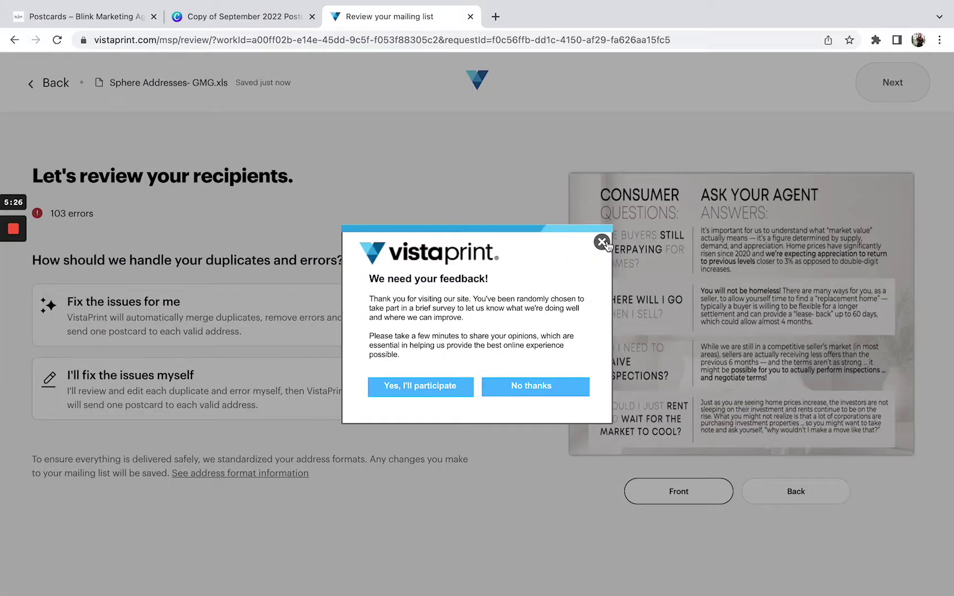
- Dismiss the survey, try auto and manual fixing, select all 103 errors, then go back
left_click(602, 242)
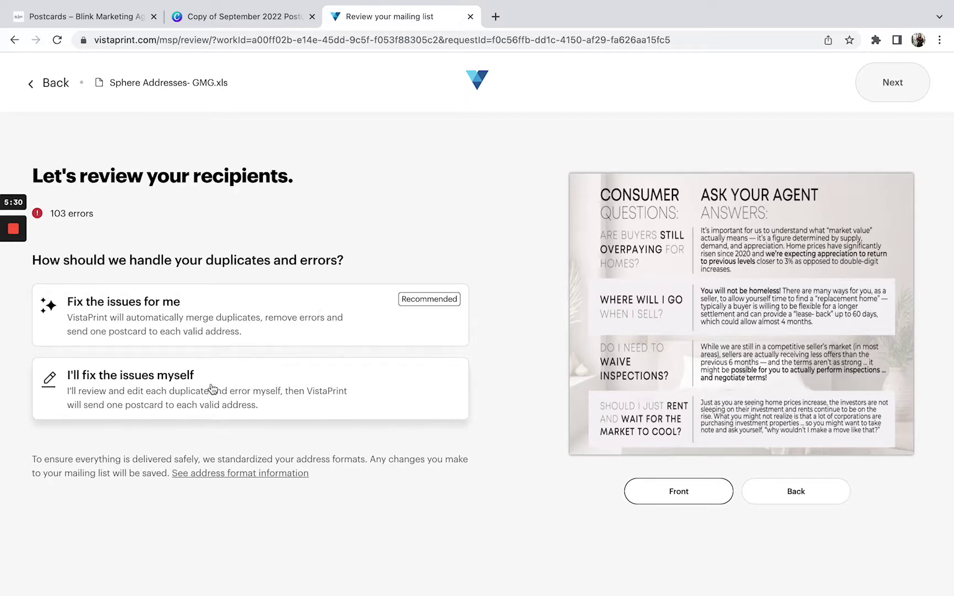
left_click(243, 318)
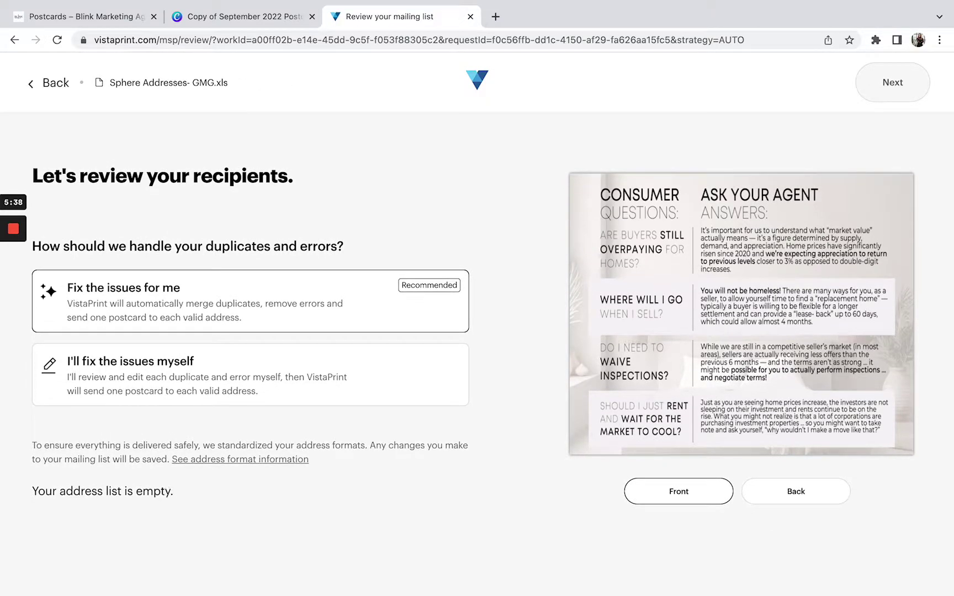
left_click(143, 385)
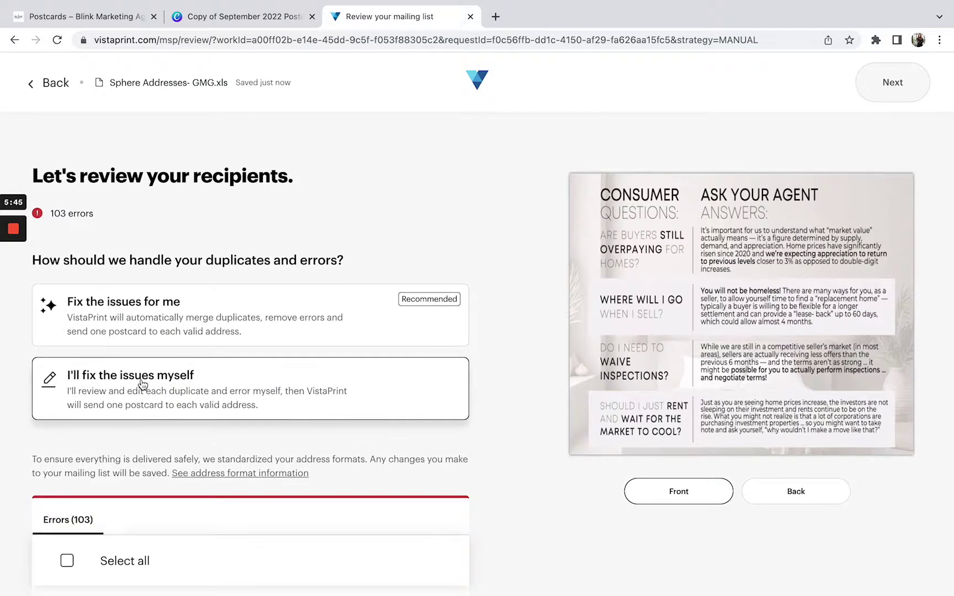
left_click(67, 561)
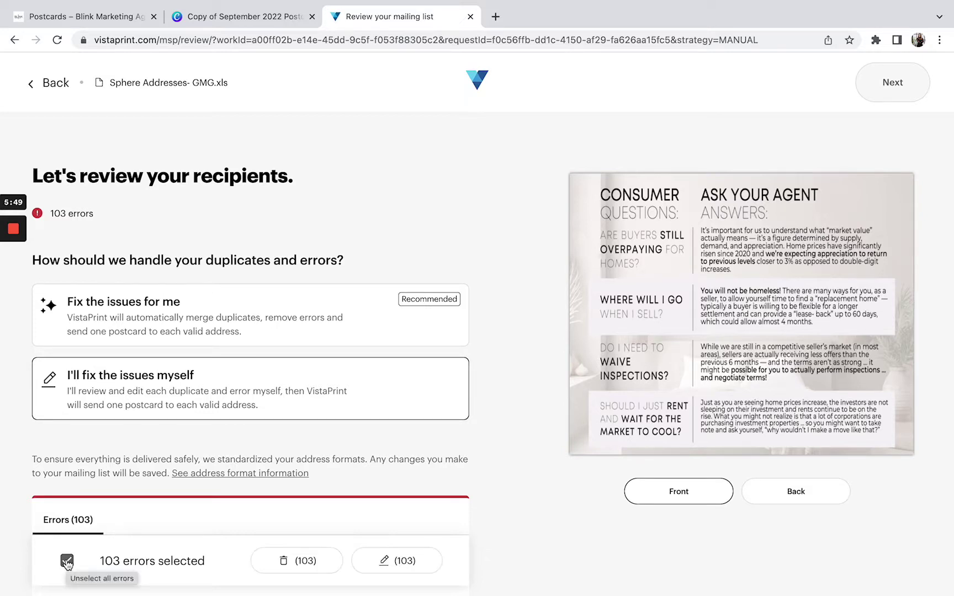
scroll(66, 563, "down", 1)
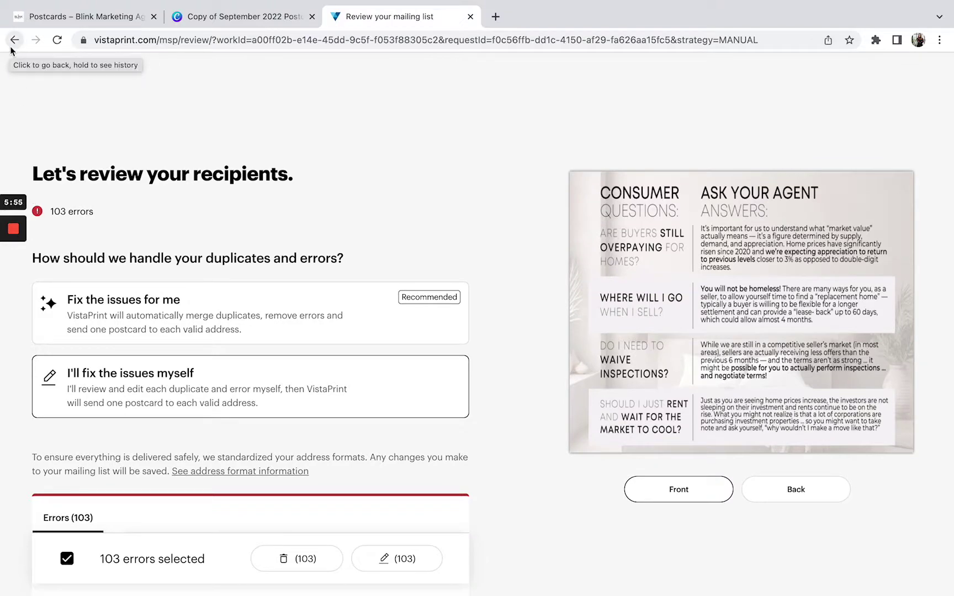
left_click(11, 48)
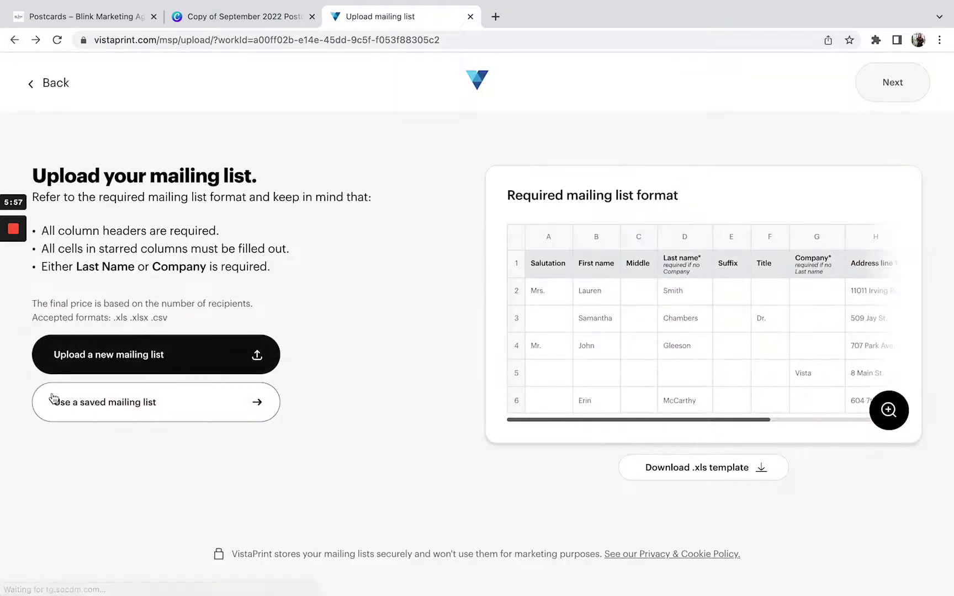
- Choose the saved 64-recipient Sphere Addresses- GMG.xlsx list, dismissing the send-yourself address form
left_click(64, 402)
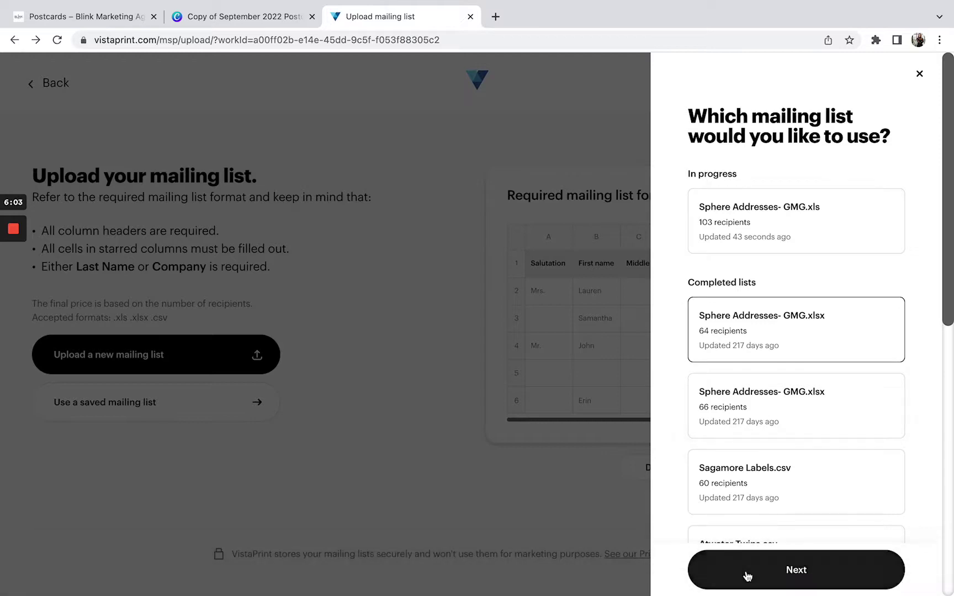
left_click(747, 577)
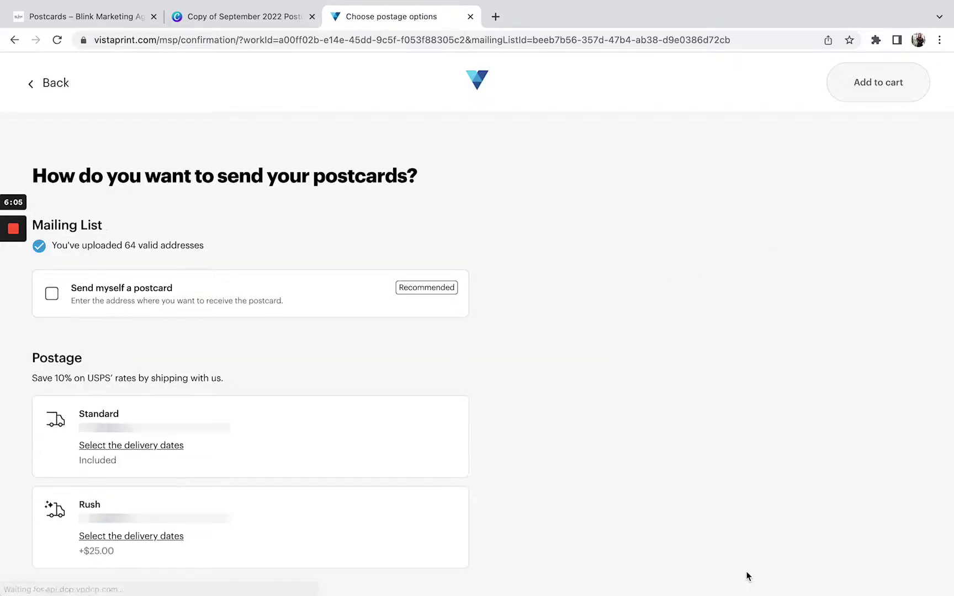
left_click(53, 298)
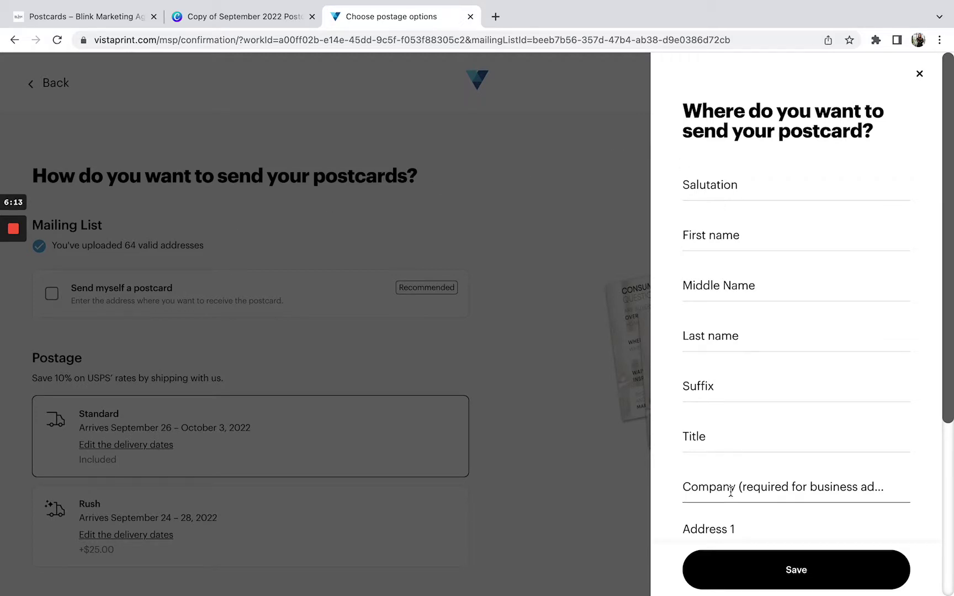
scroll(731, 491, "down", 2)
left_click(527, 382)
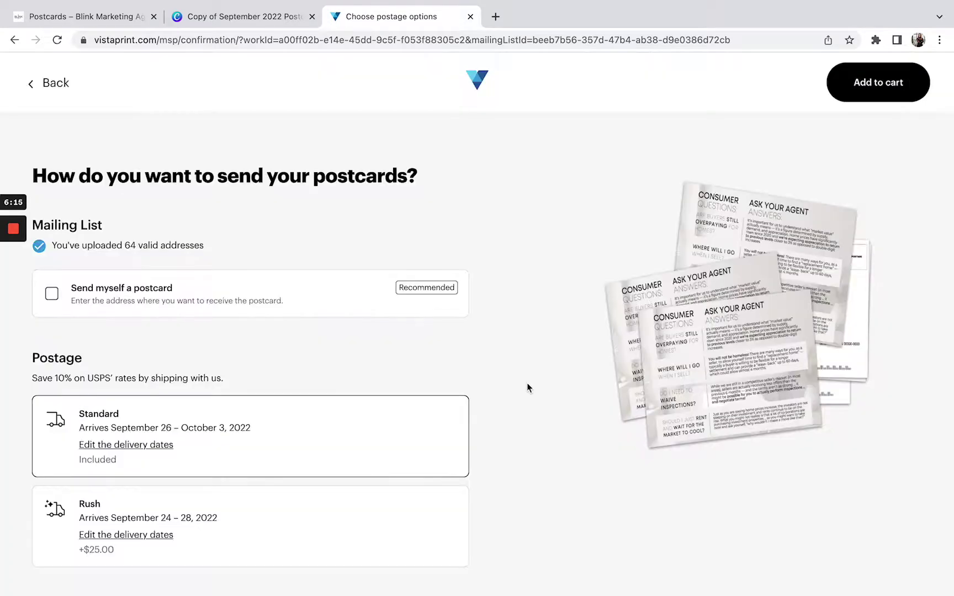
- Review the Standard postage summary and add the postcard mailing to the cart
scroll(358, 193, "down", 1)
scroll(264, 317, "down", 2)
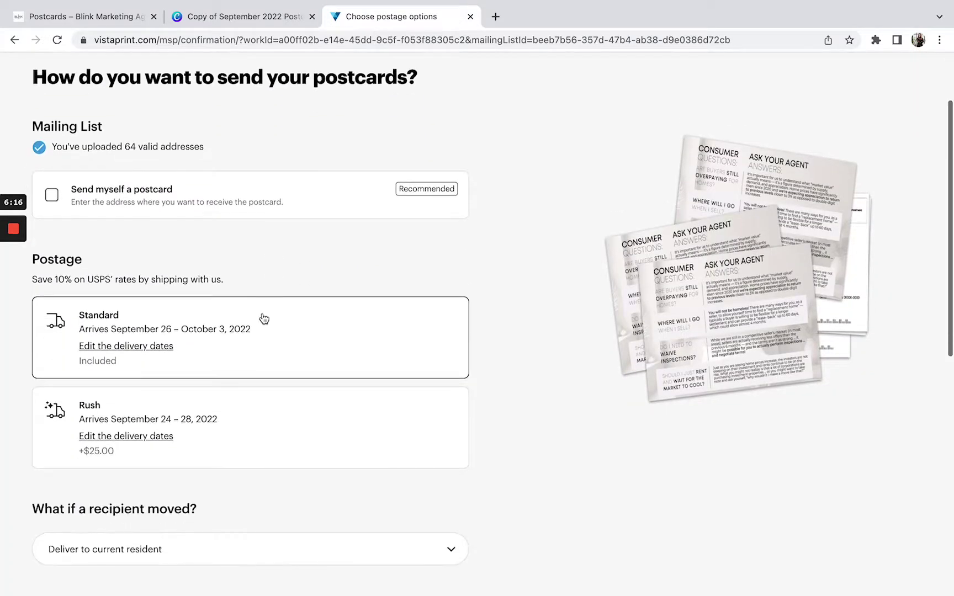
scroll(123, 330, "down", 2)
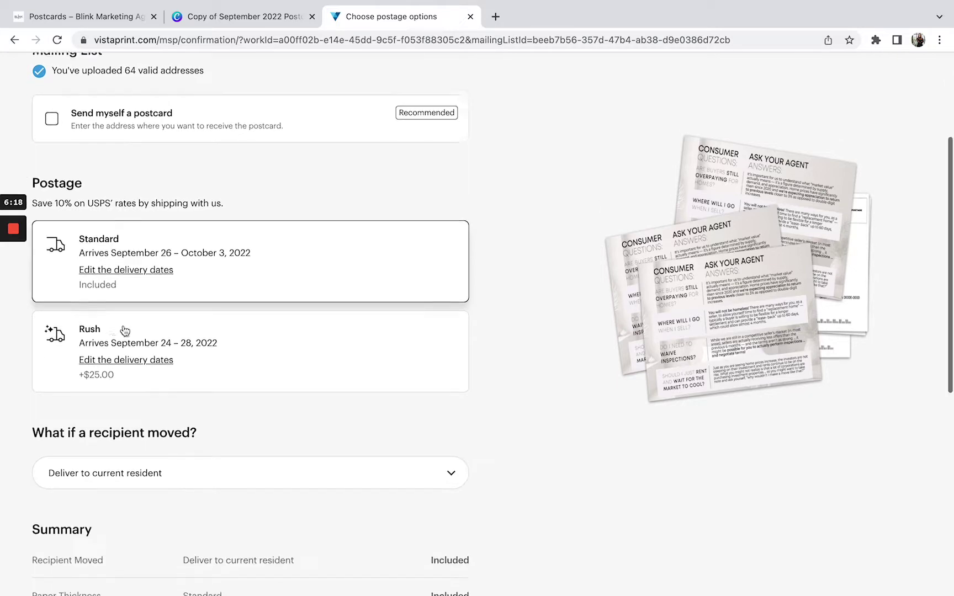
scroll(124, 389, "down", 2)
scroll(125, 389, "down", 5)
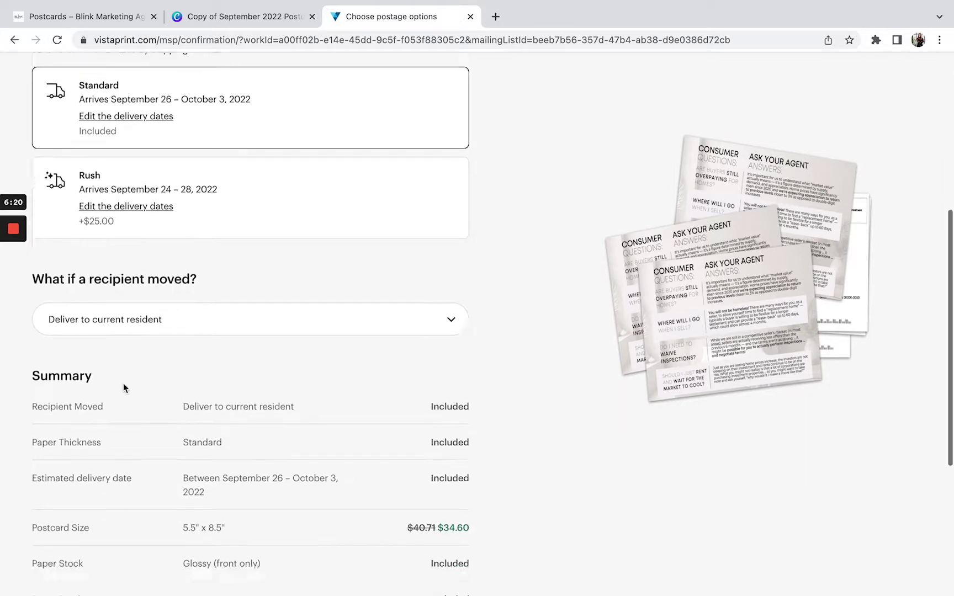
scroll(123, 385, "up", 10)
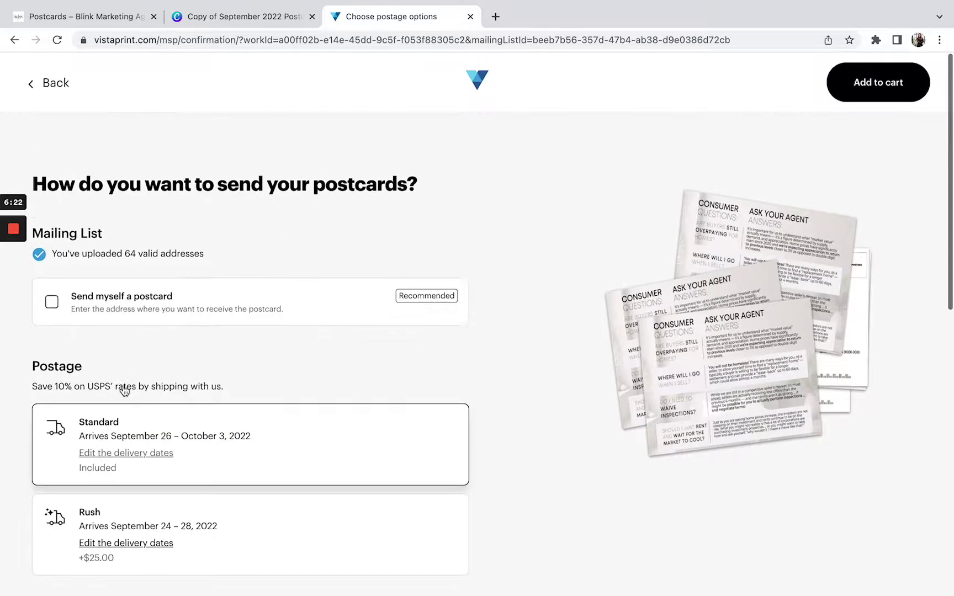
left_click(845, 84)
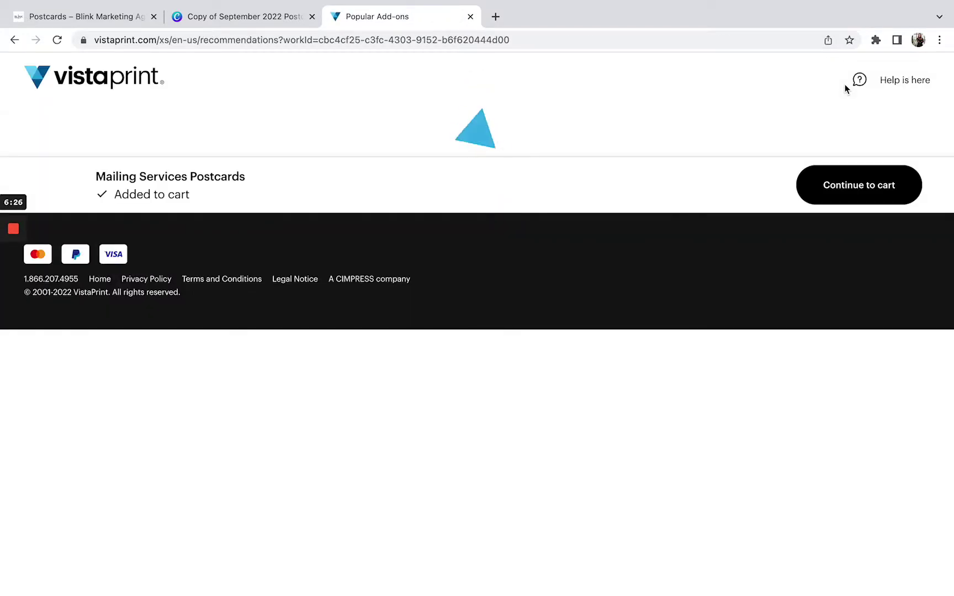
- Continue to the cart and review the 64-postcard mailing, discounted to $86.74
scroll(665, 275, "down", 4)
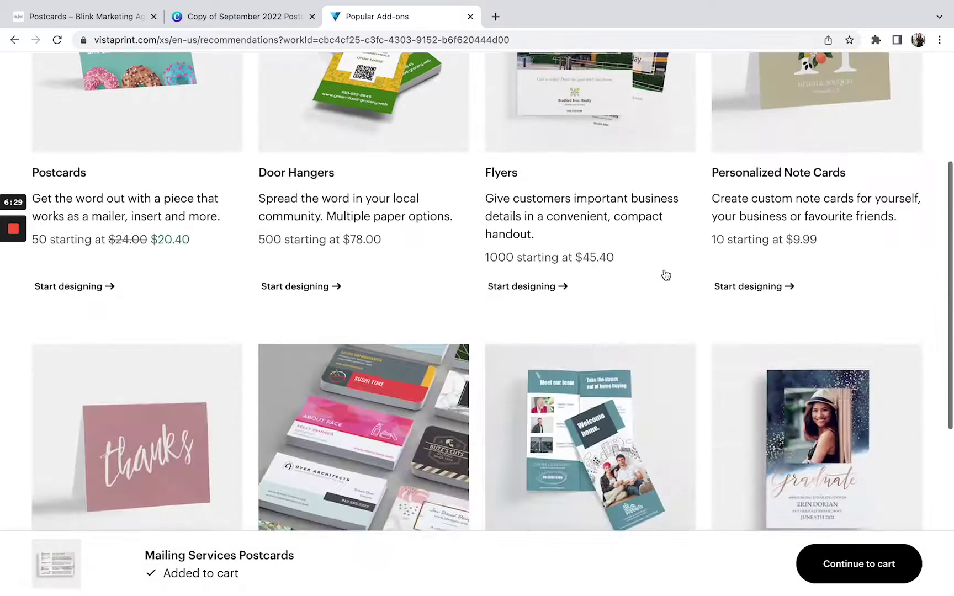
scroll(728, 192, "up", 4)
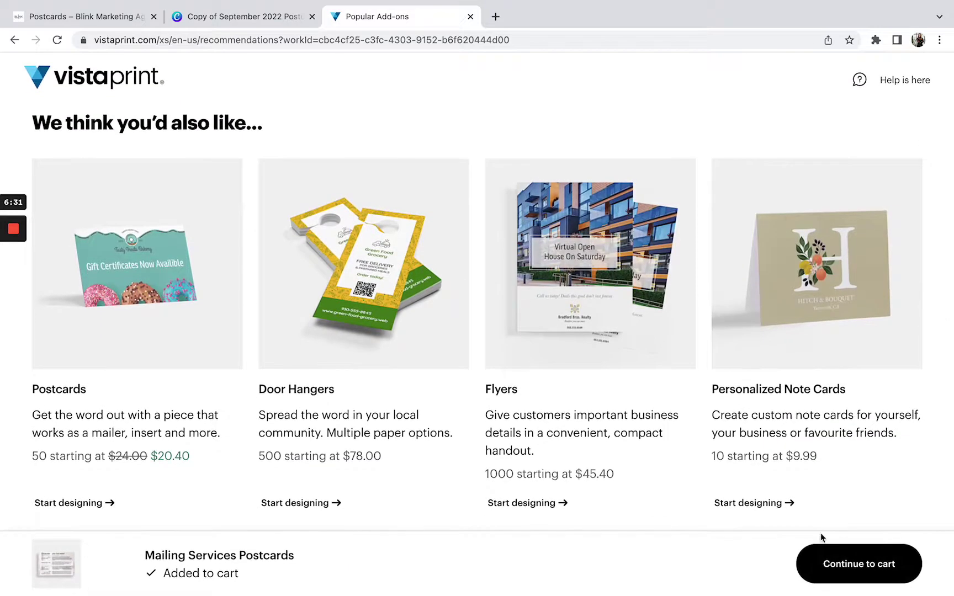
left_click(826, 566)
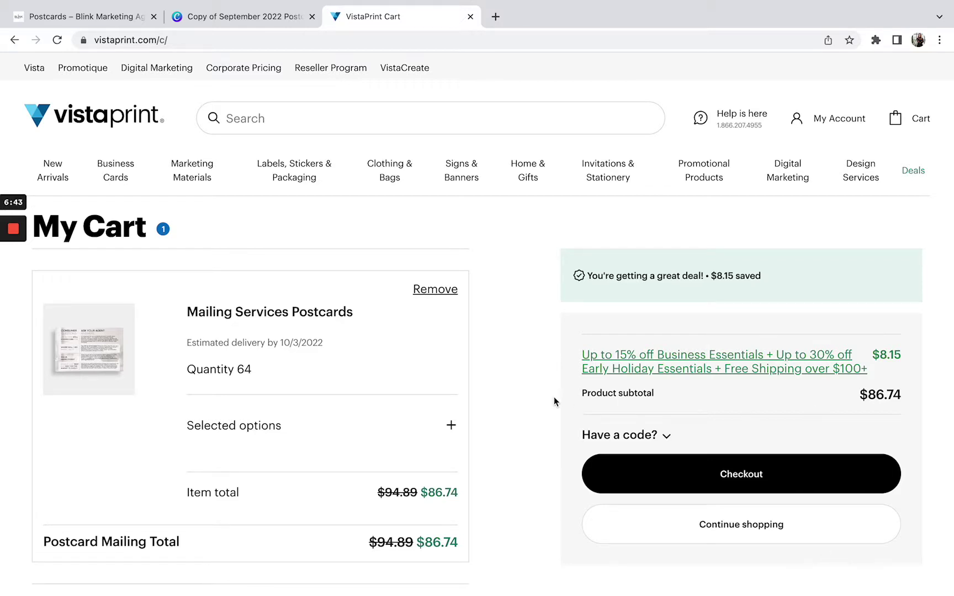
scroll(554, 398, "down", 2)
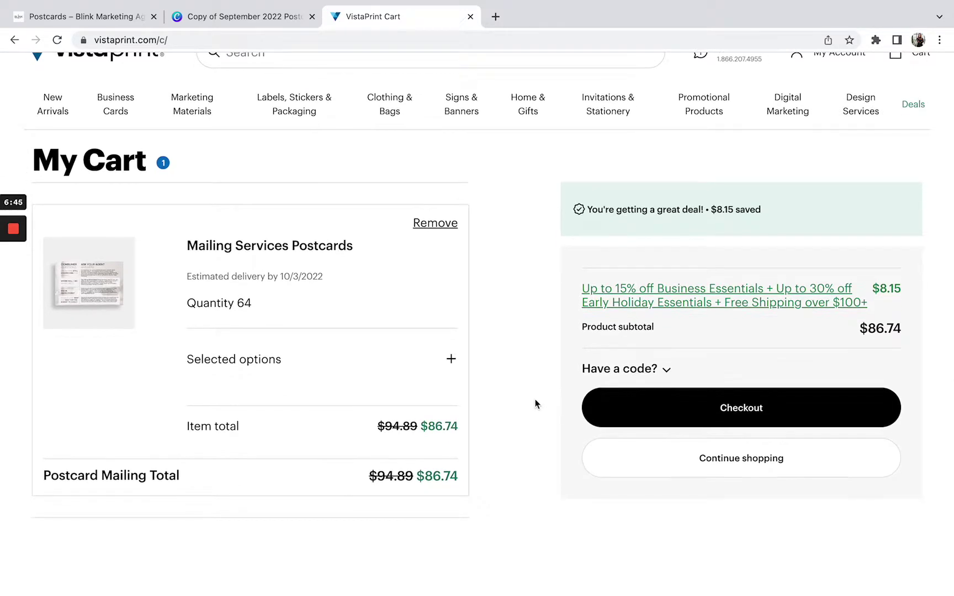